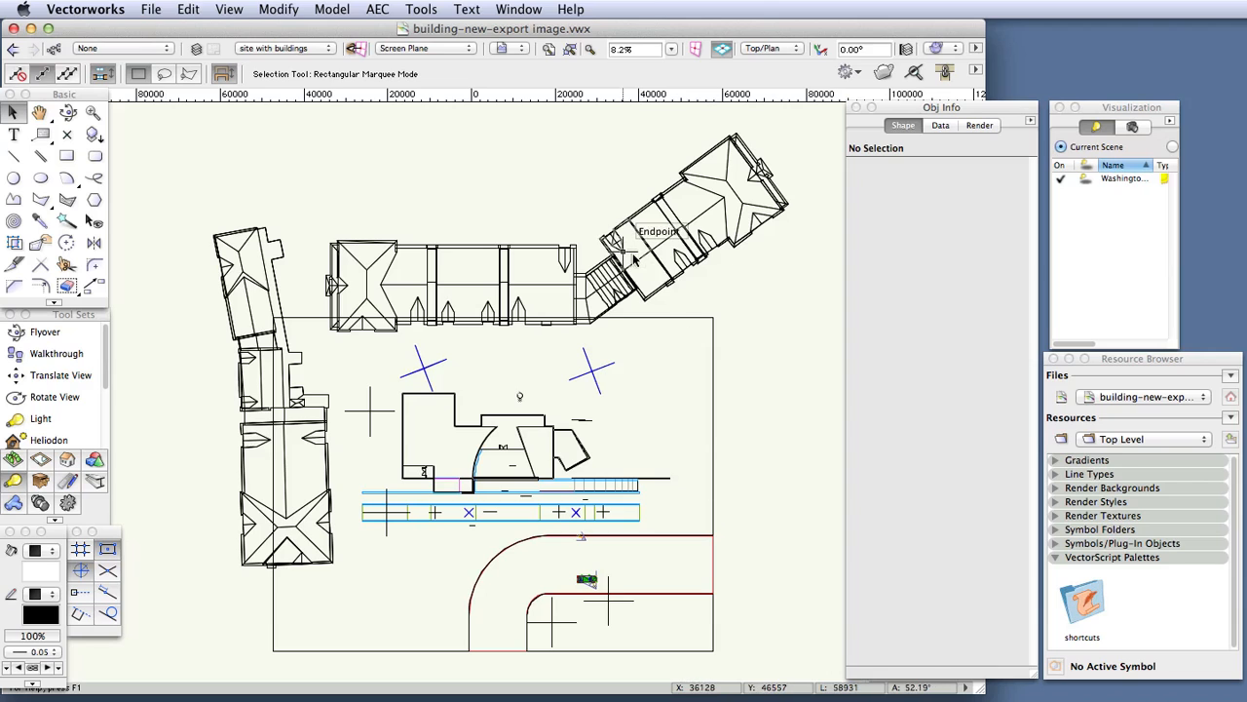
- Jump to saved view 'view 3' showing the wireframe perspective viewport, then deselect it
{"action": "left_click", "coordinate": [509, 54]}
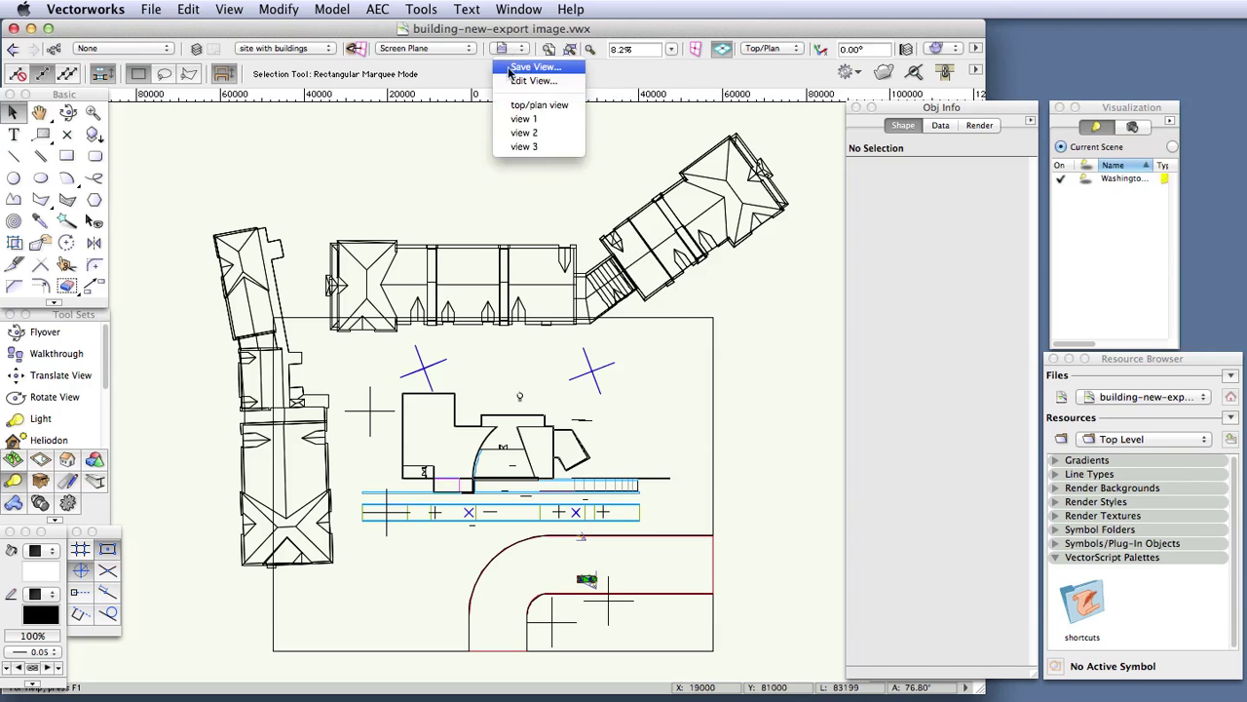
{"action": "left_click", "coordinate": [523, 146]}
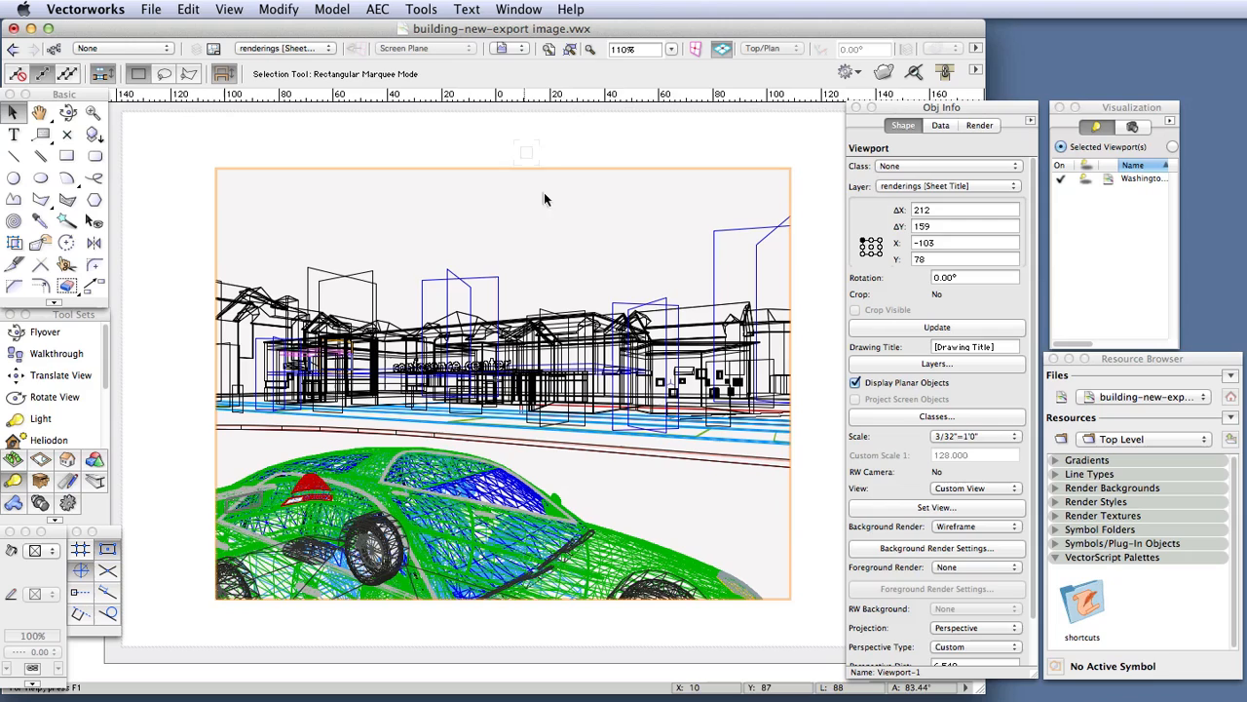
{"action": "left_click", "coordinate": [811, 614]}
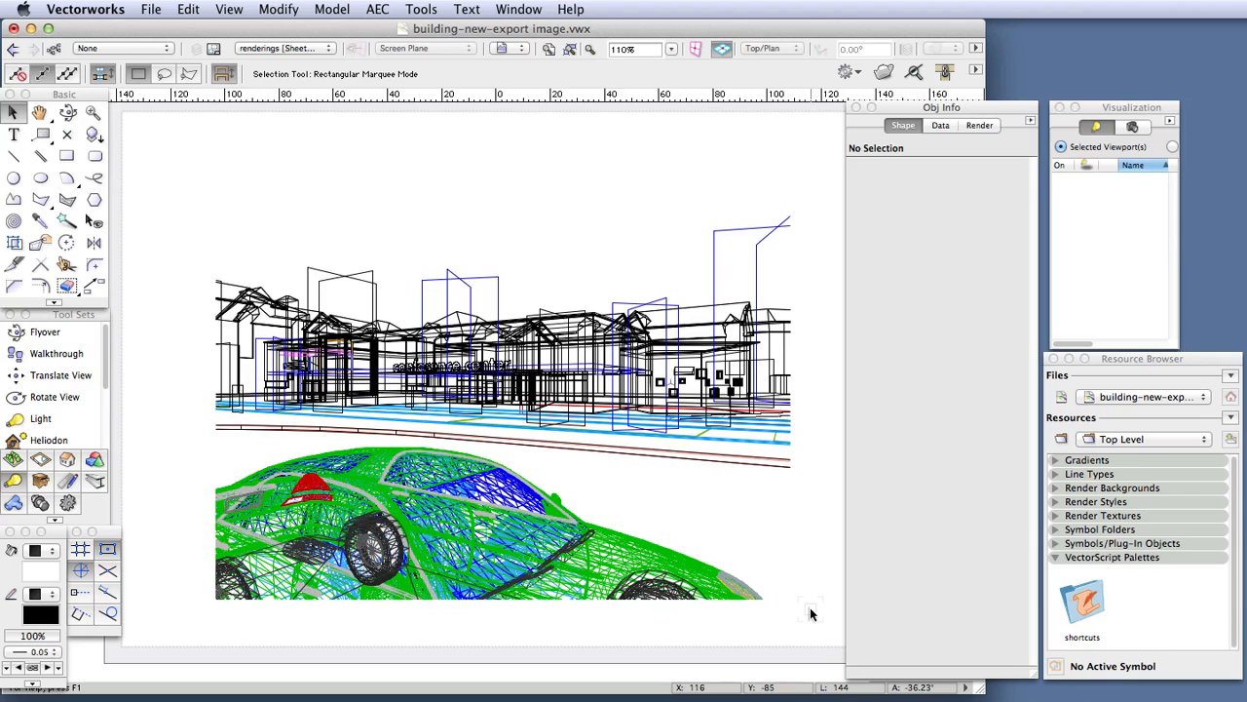
- Select the conference center viewport and set its Background Render to a Renderworks style
{"action": "left_click", "coordinate": [742, 598]}
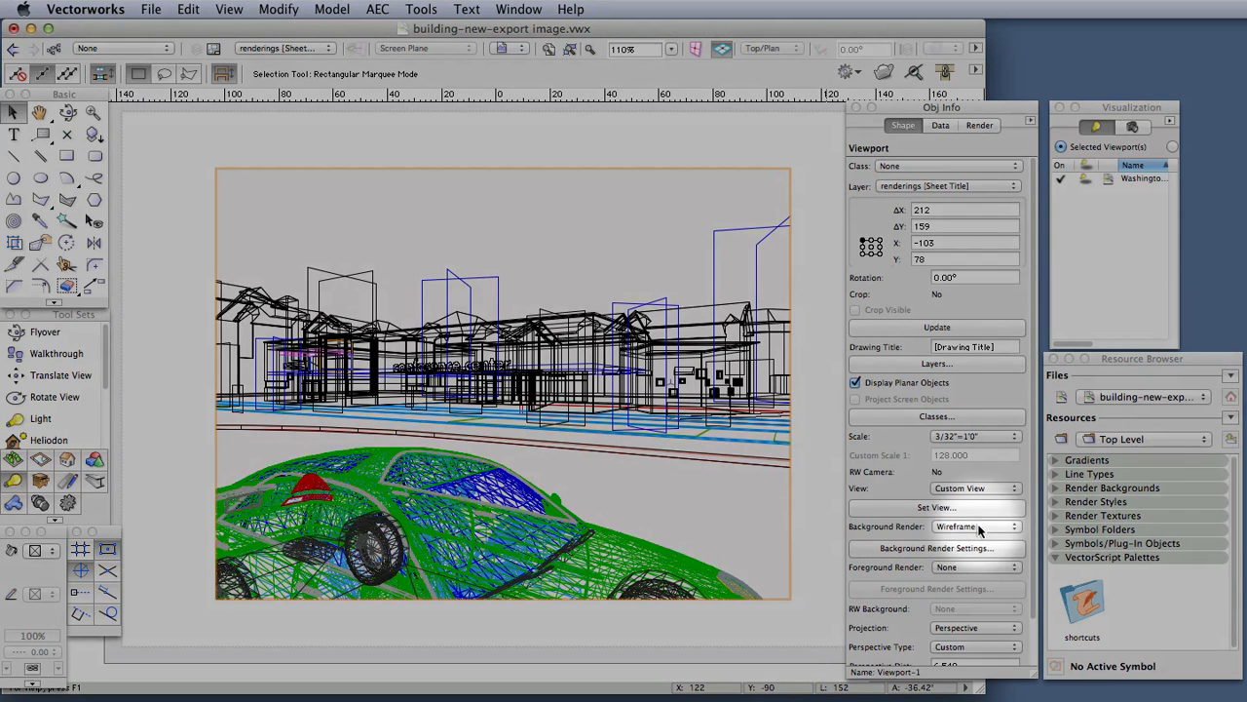
{"action": "left_click", "coordinate": [981, 529]}
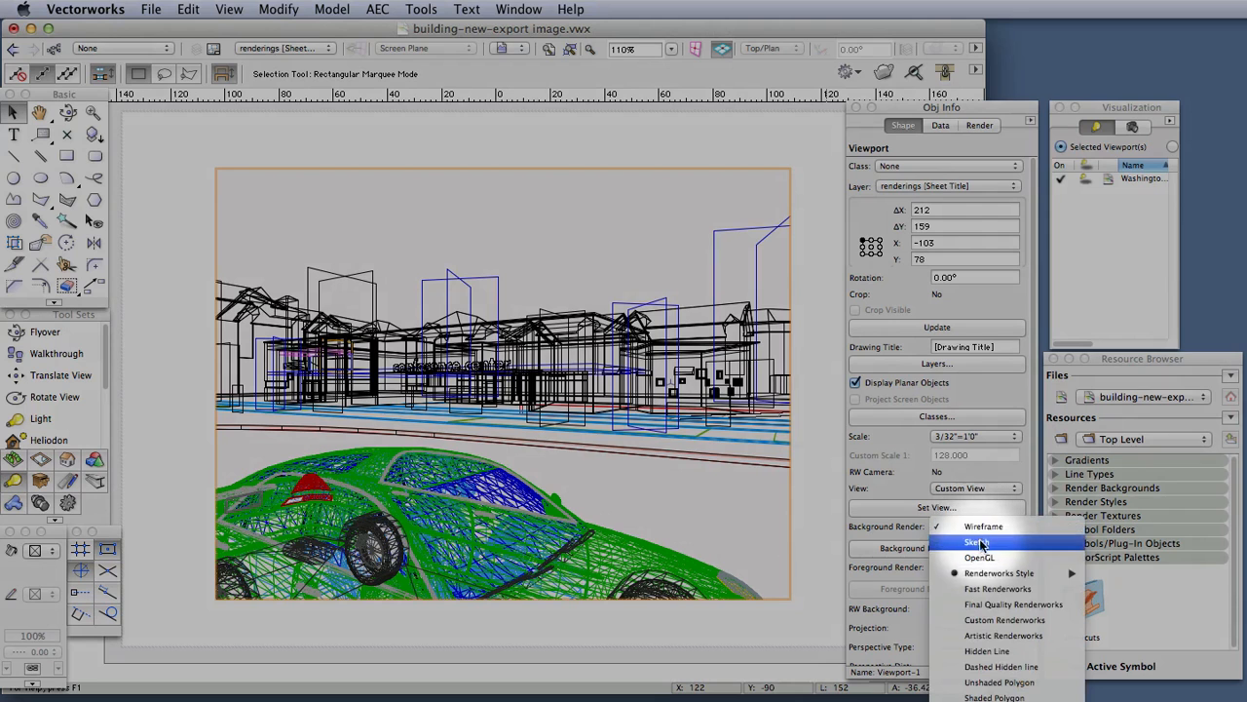
{"action": "mouse_move", "coordinate": [1004, 573]}
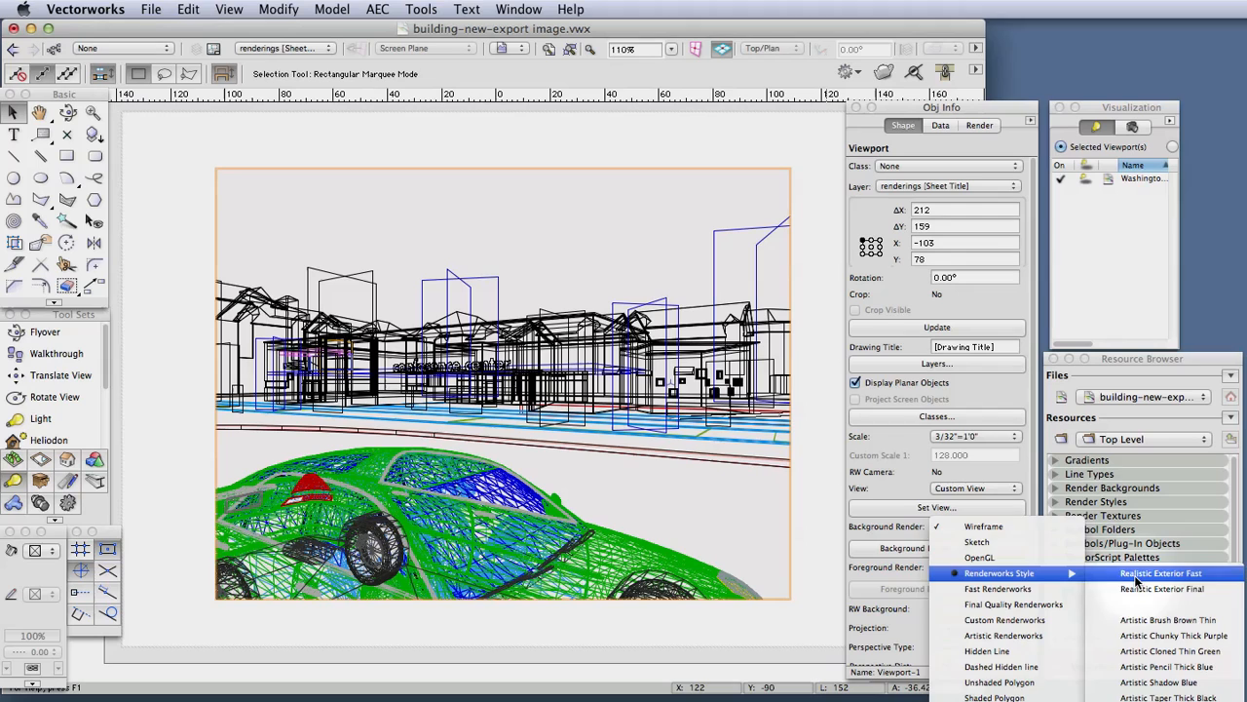
{"action": "left_click", "coordinate": [1135, 575]}
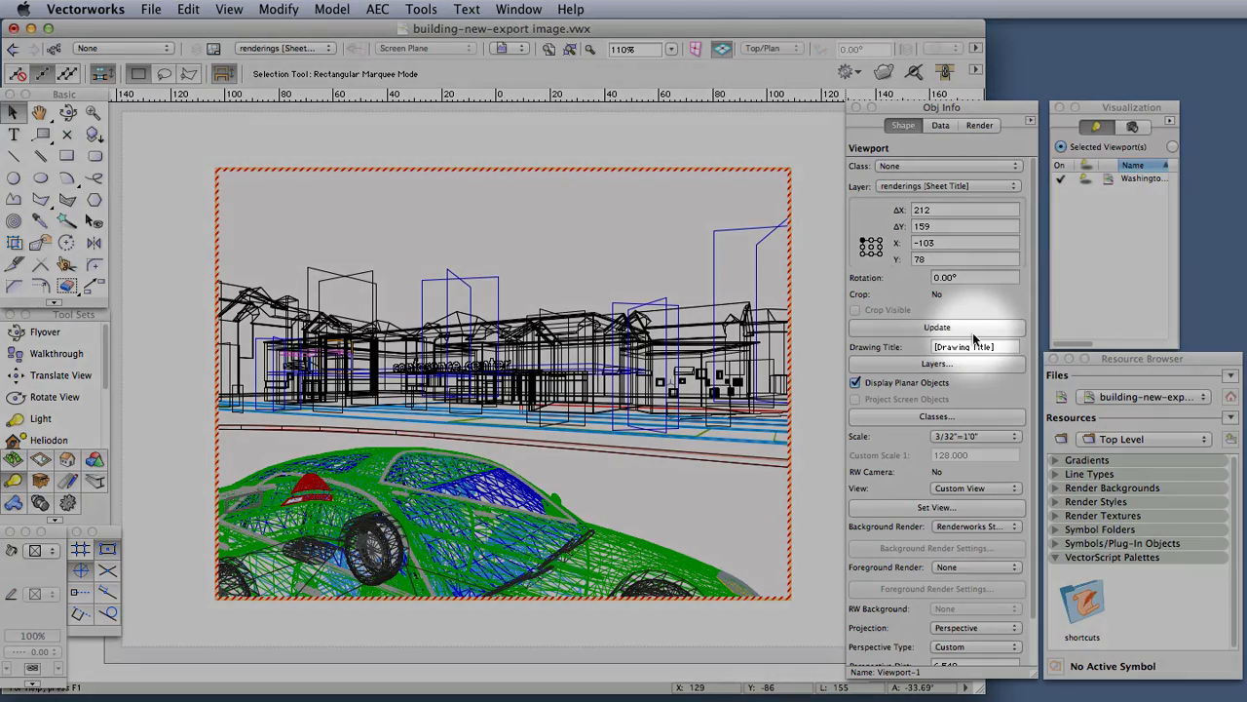
- Update the viewport to render the realistic conference center scene, then go to the File commands
{"action": "left_click", "coordinate": [972, 332]}
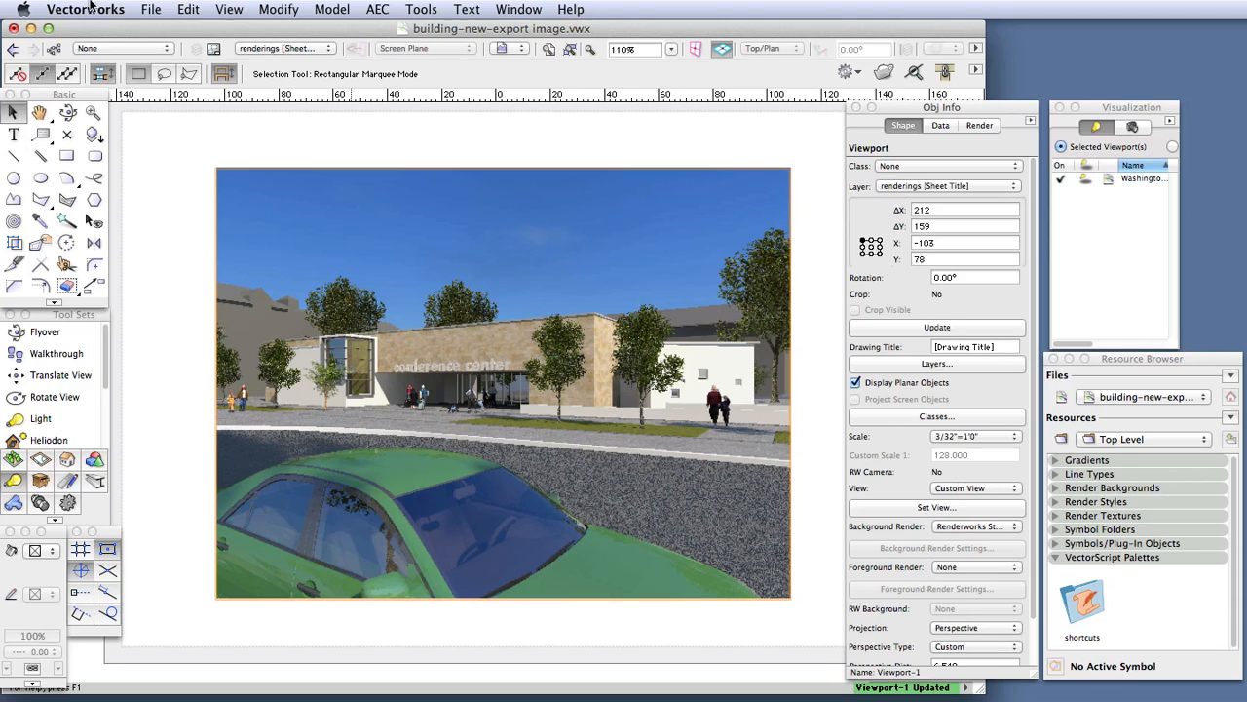
{"action": "left_click", "coordinate": [151, 11]}
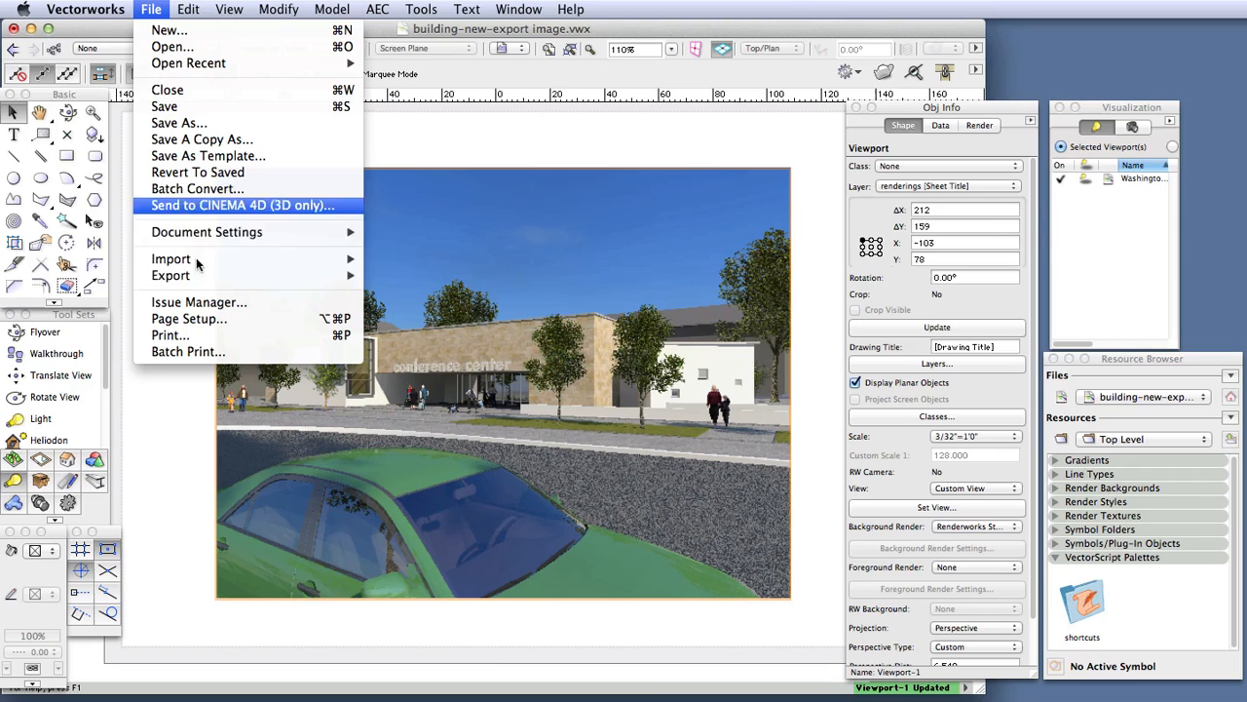
{"action": "mouse_move", "coordinate": [170, 275]}
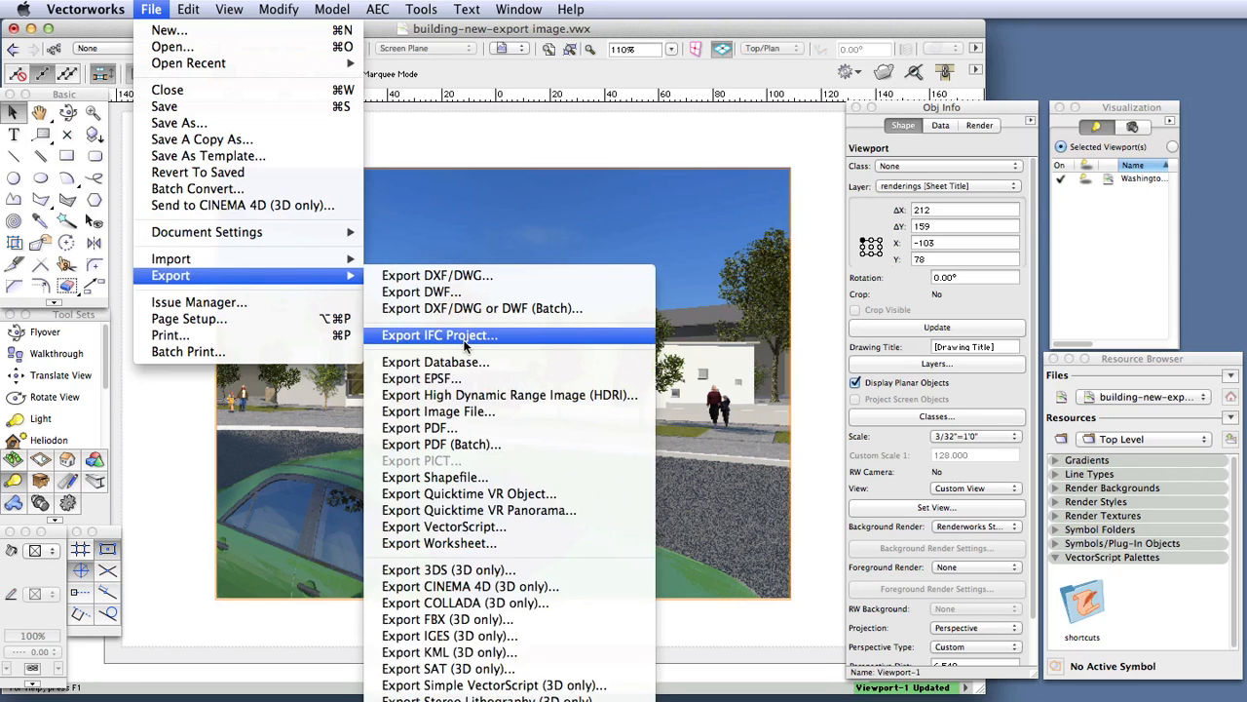
- In Export Image File, try Current View and Marquee, then set the export area to Each Page as Separate Image
{"action": "left_click", "coordinate": [458, 417]}
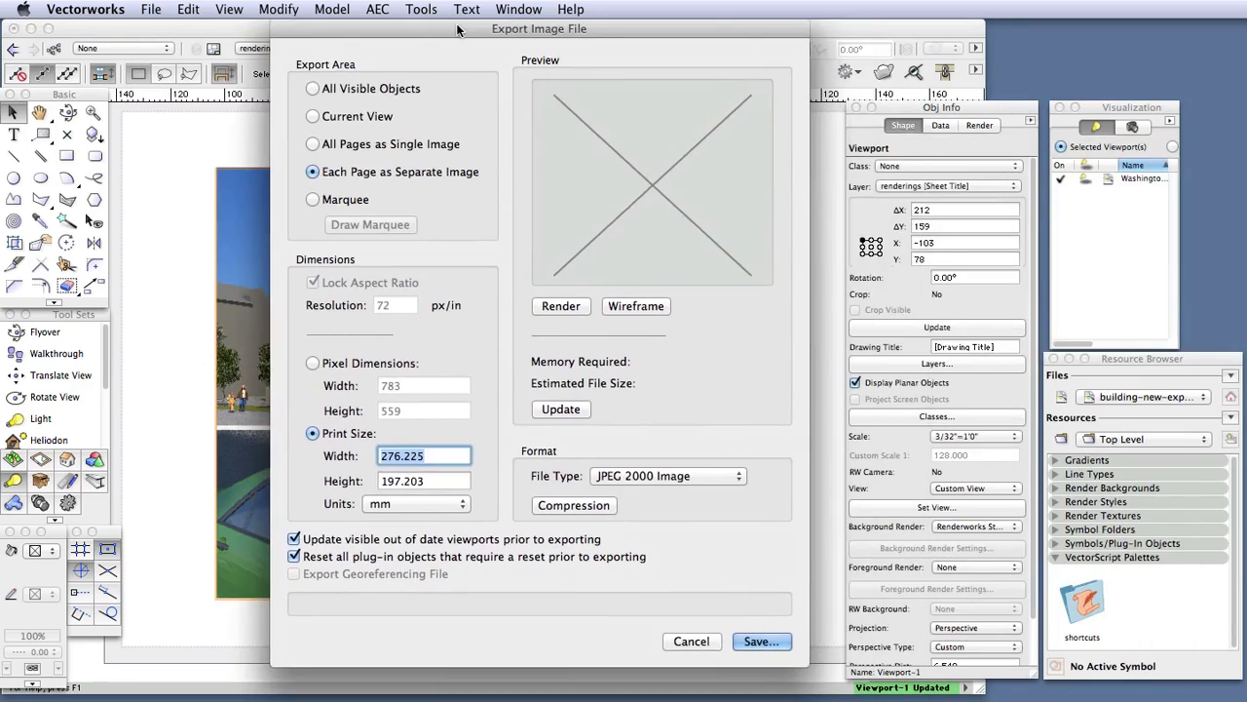
{"action": "left_click_drag", "start_coordinate": [458, 29], "coordinate": [442, 29]}
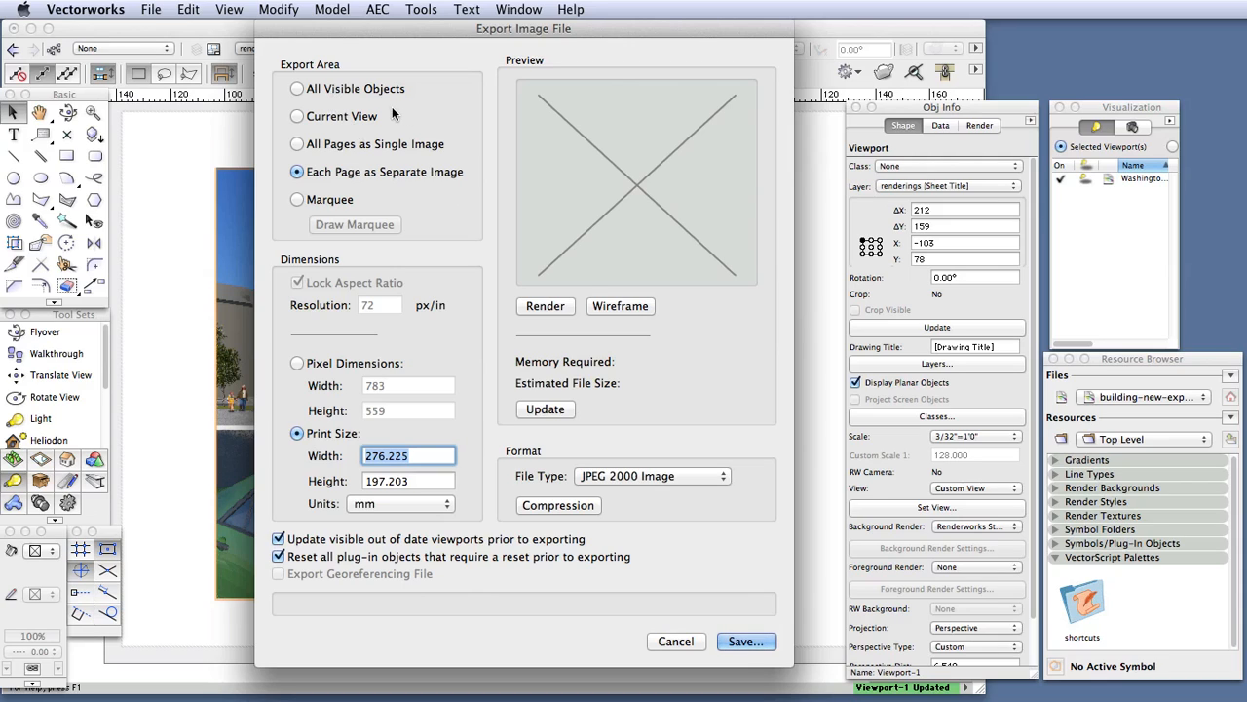
{"action": "left_click", "coordinate": [366, 112]}
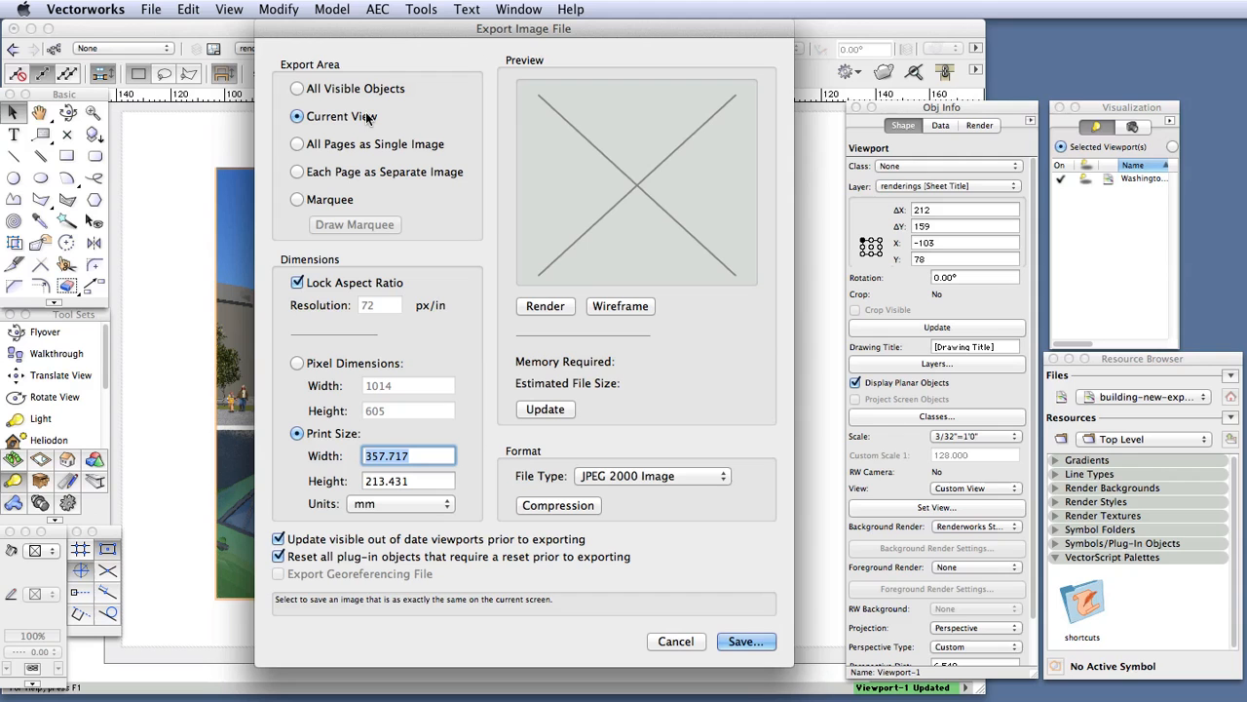
{"action": "mouse_move", "coordinate": [410, 34]}
{"action": "left_mouse_down"}
{"action": "mouse_move", "coordinate": [690, 154]}
{"action": "mouse_move", "coordinate": [1126, 201]}
{"action": "left_mouse_up"}
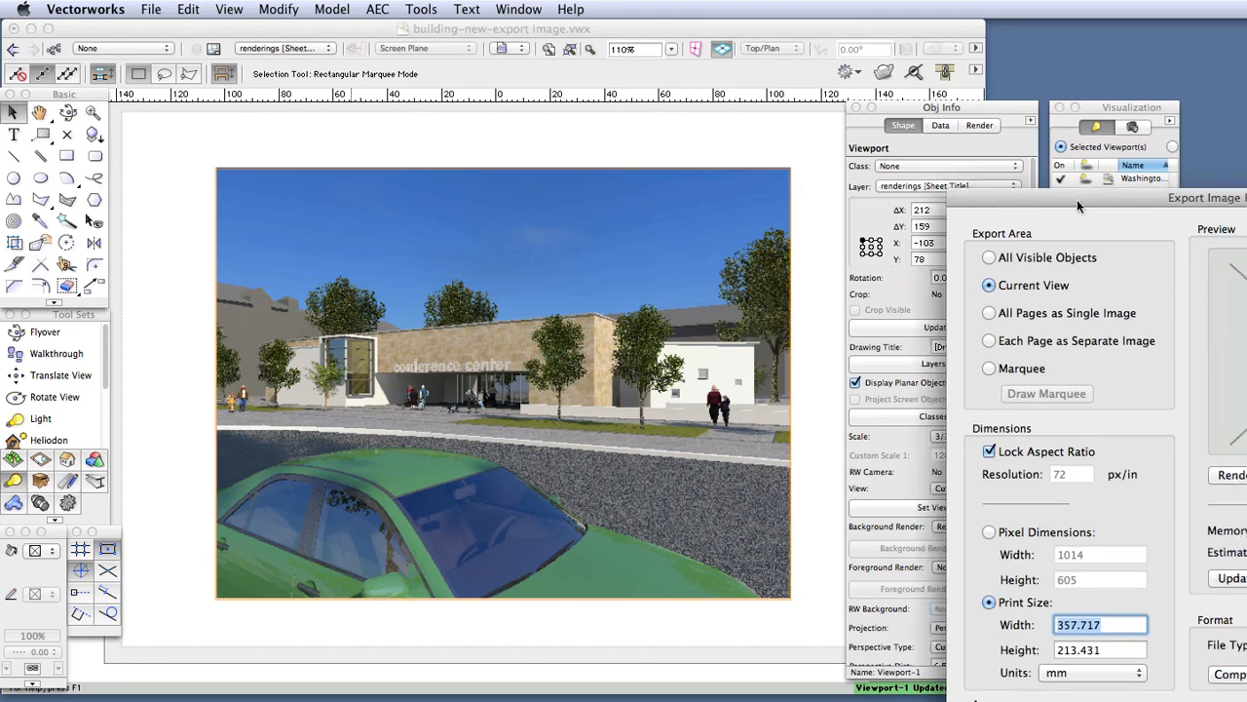
{"action": "left_click_drag", "start_coordinate": [1143, 203], "coordinate": [472, 56]}
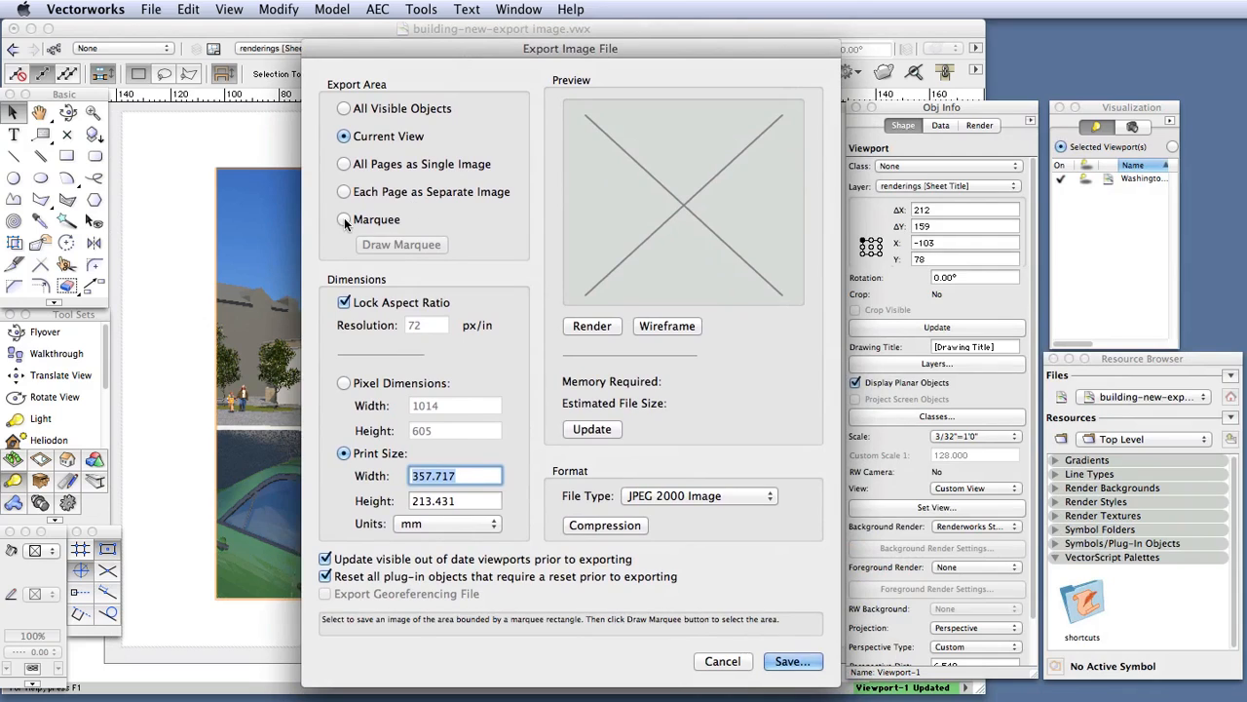
{"action": "left_click", "coordinate": [344, 220]}
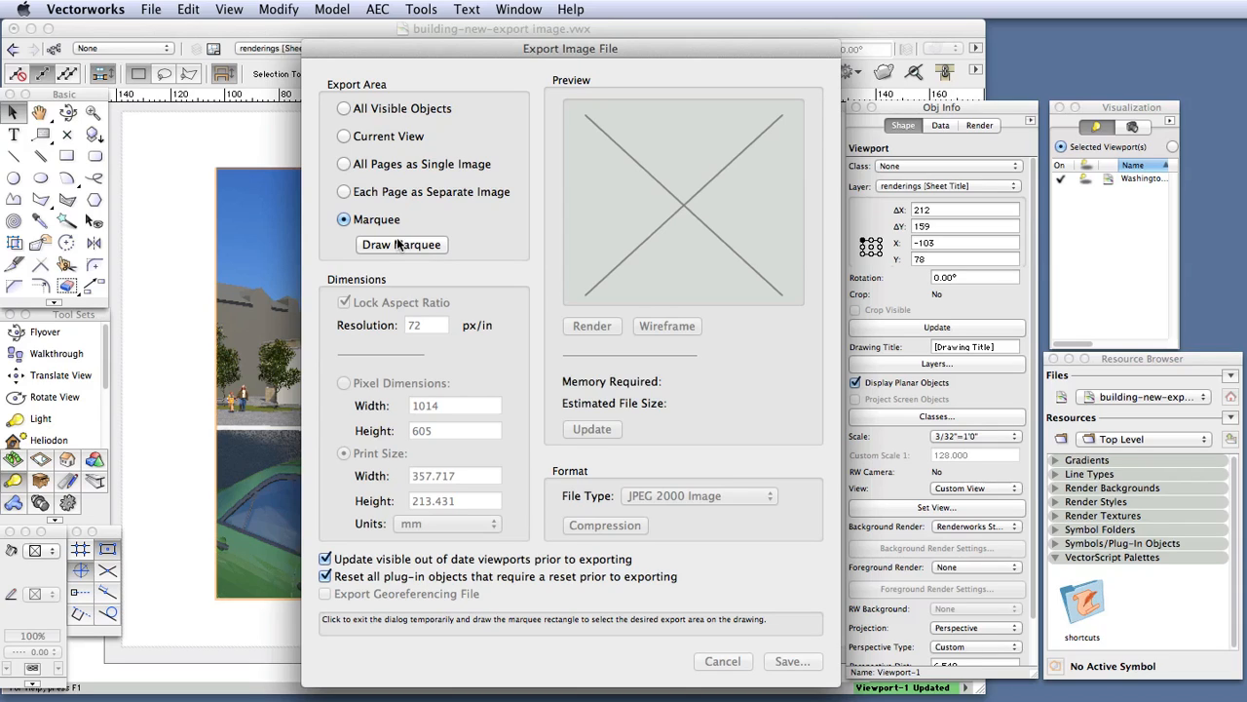
{"action": "left_click", "coordinate": [343, 193]}
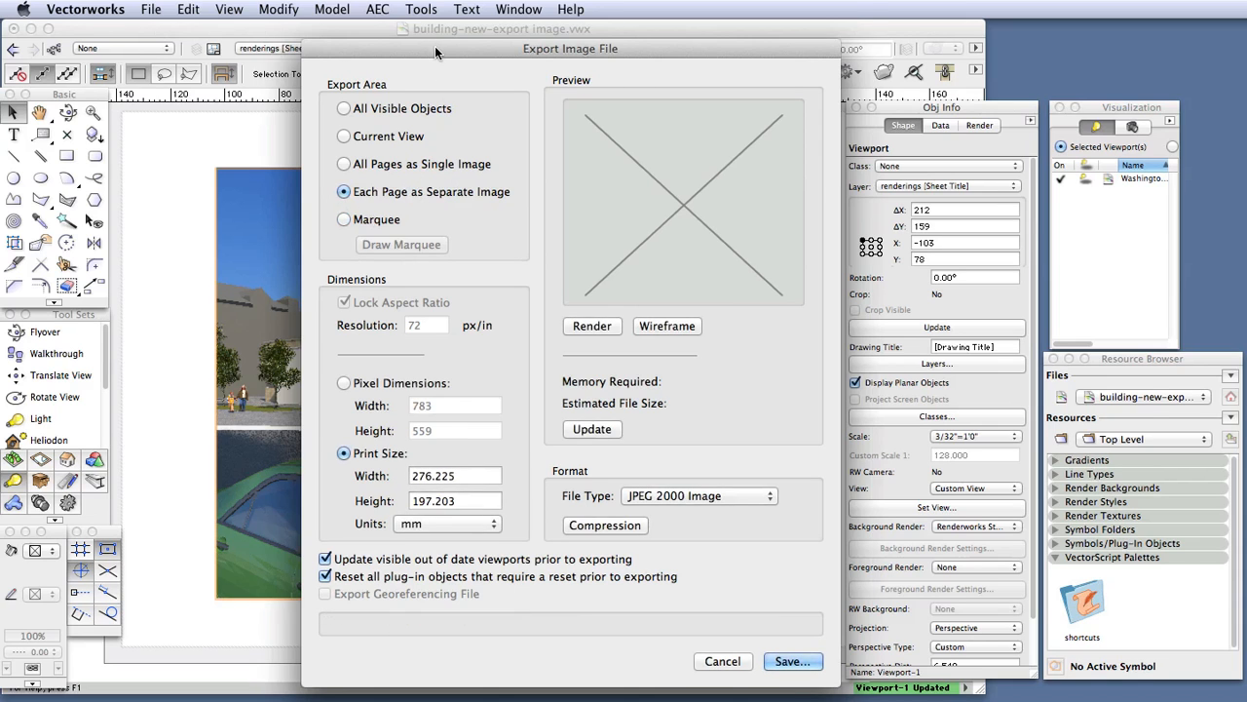
{"action": "left_click_drag", "start_coordinate": [437, 48], "coordinate": [990, 73]}
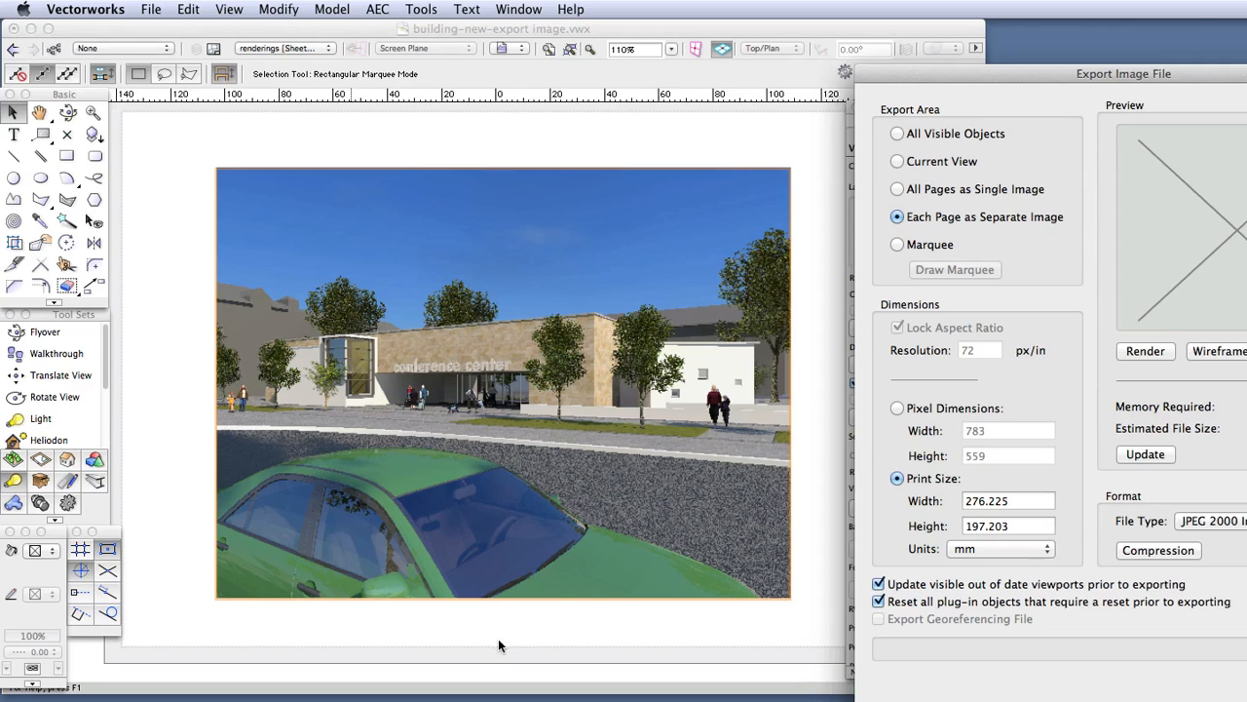
{"action": "left_click_drag", "start_coordinate": [1113, 77], "coordinate": [571, 37]}
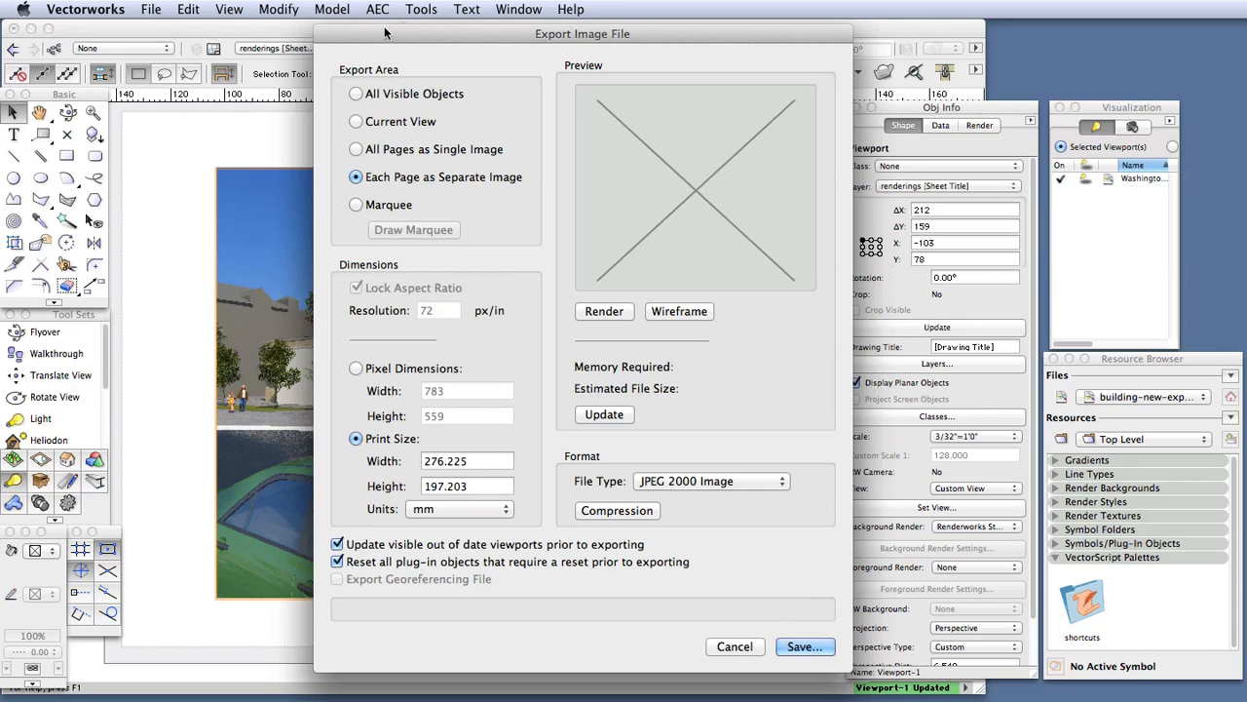
{"action": "mouse_move", "coordinate": [385, 33]}
{"action": "left_mouse_down"}
{"action": "mouse_move", "coordinate": [1035, 94]}
{"action": "mouse_move", "coordinate": [356, 40]}
{"action": "left_mouse_up"}
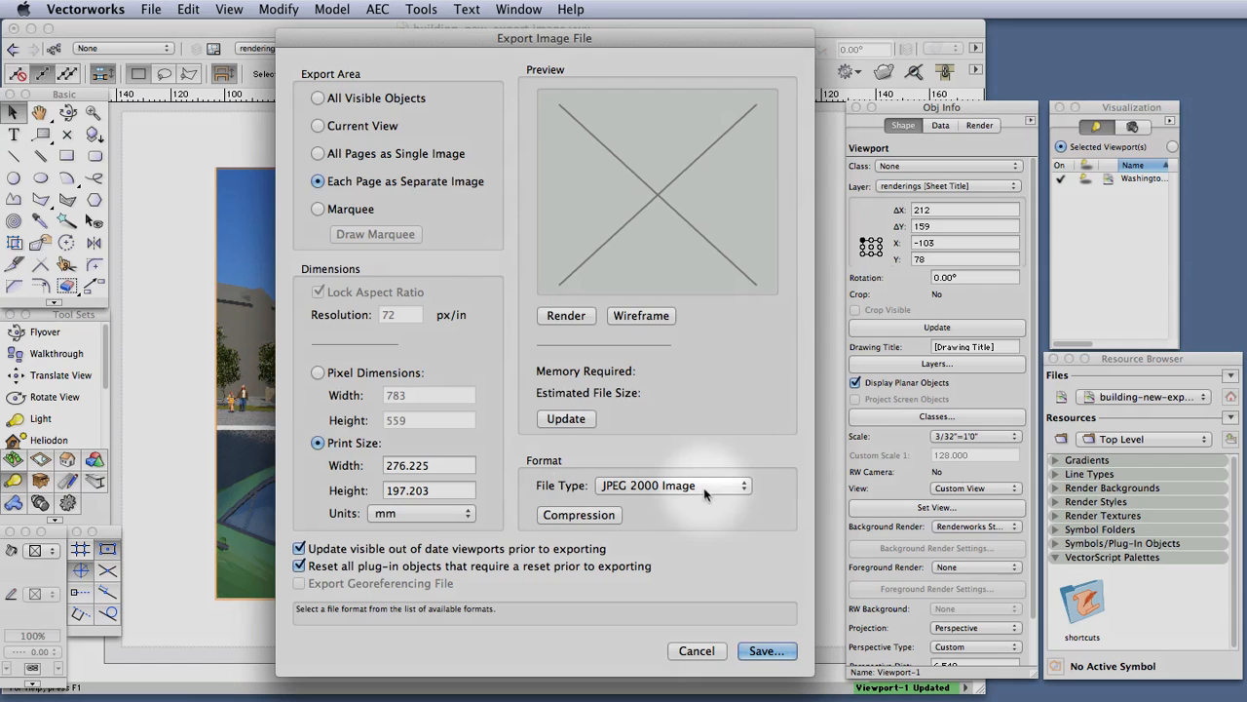
- Set the export file type to JPEG Image and proceed to saving the file
{"action": "left_click", "coordinate": [687, 484]}
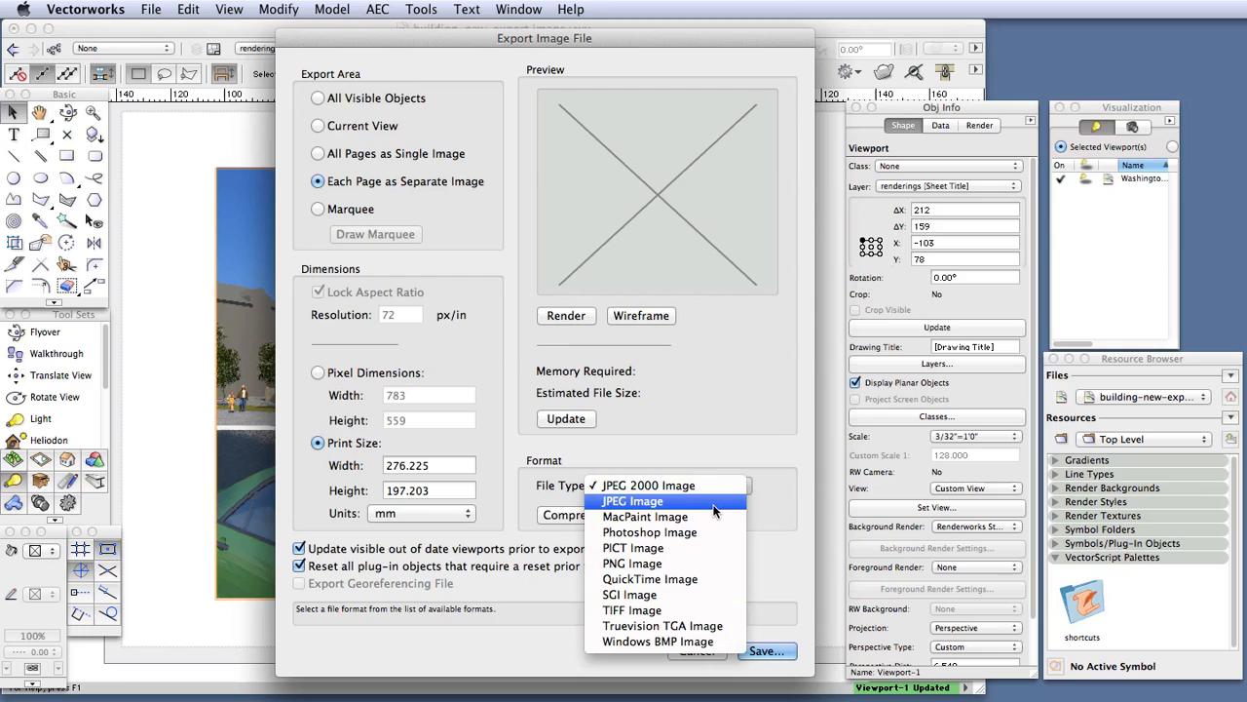
{"action": "left_click", "coordinate": [713, 501]}
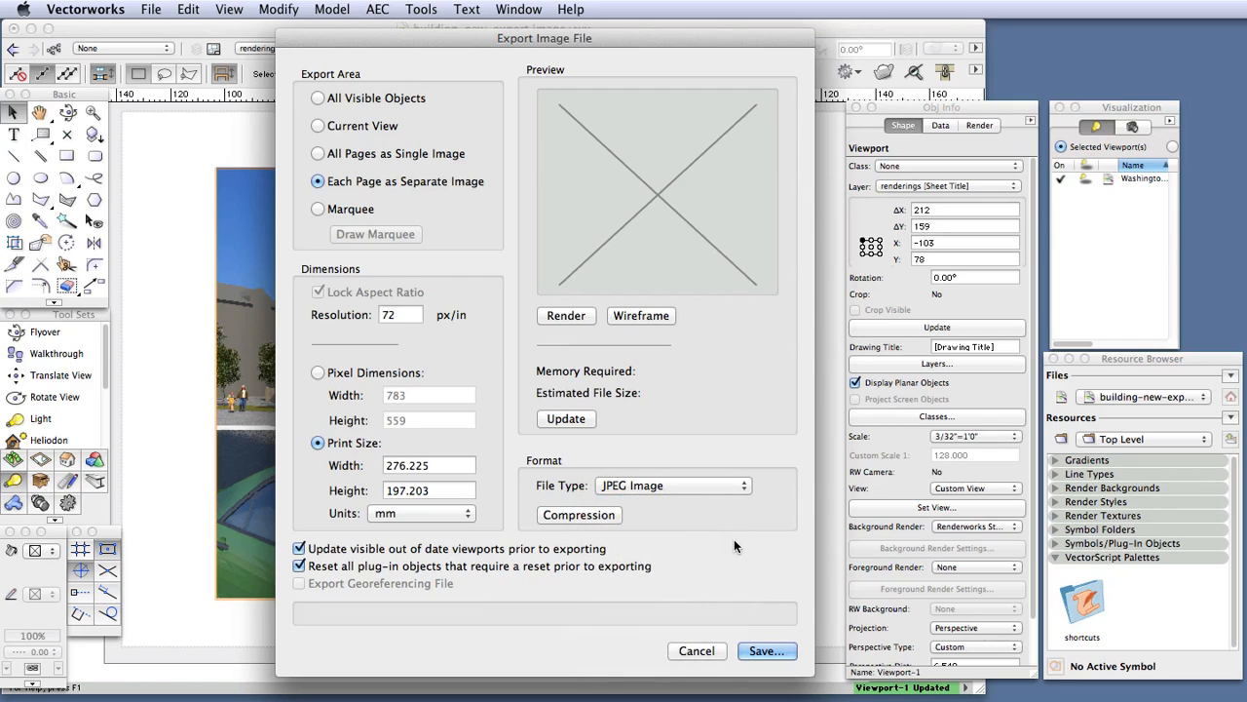
{"action": "left_click", "coordinate": [761, 651]}
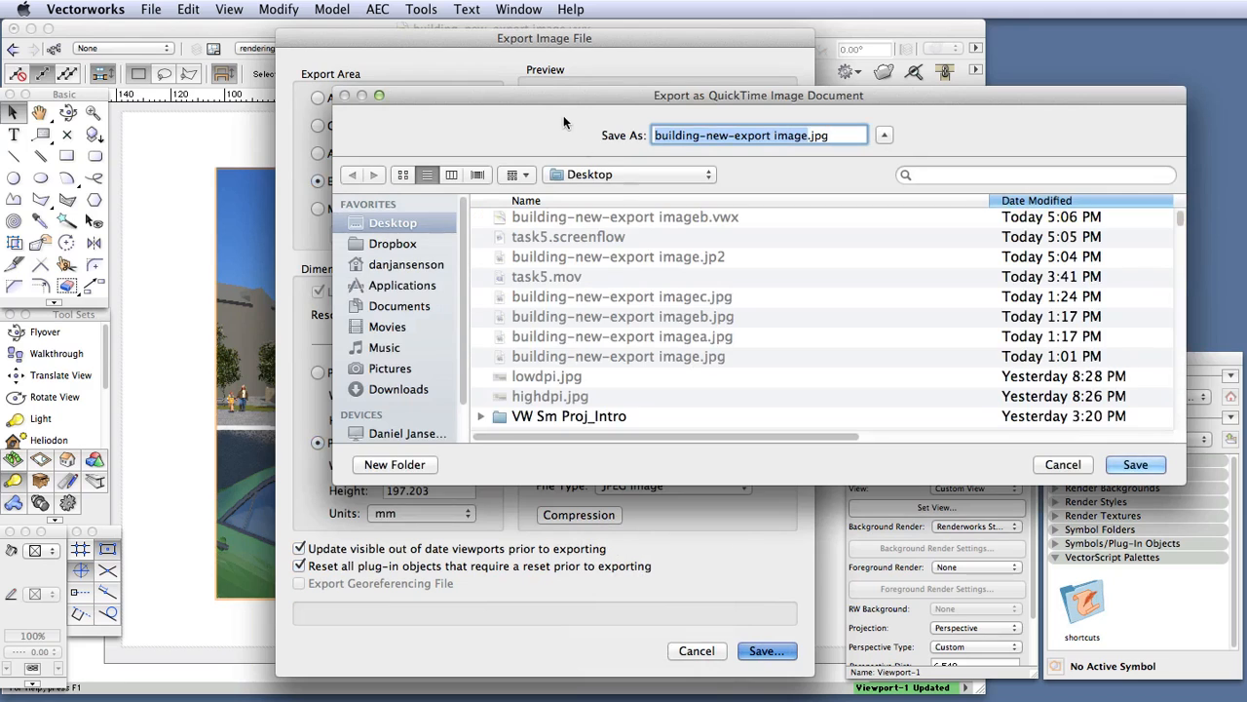
- Save the exported JPEG as image1.jpg on the Desktop
{"action": "left_click_drag", "start_coordinate": [564, 97], "coordinate": [472, 92]}
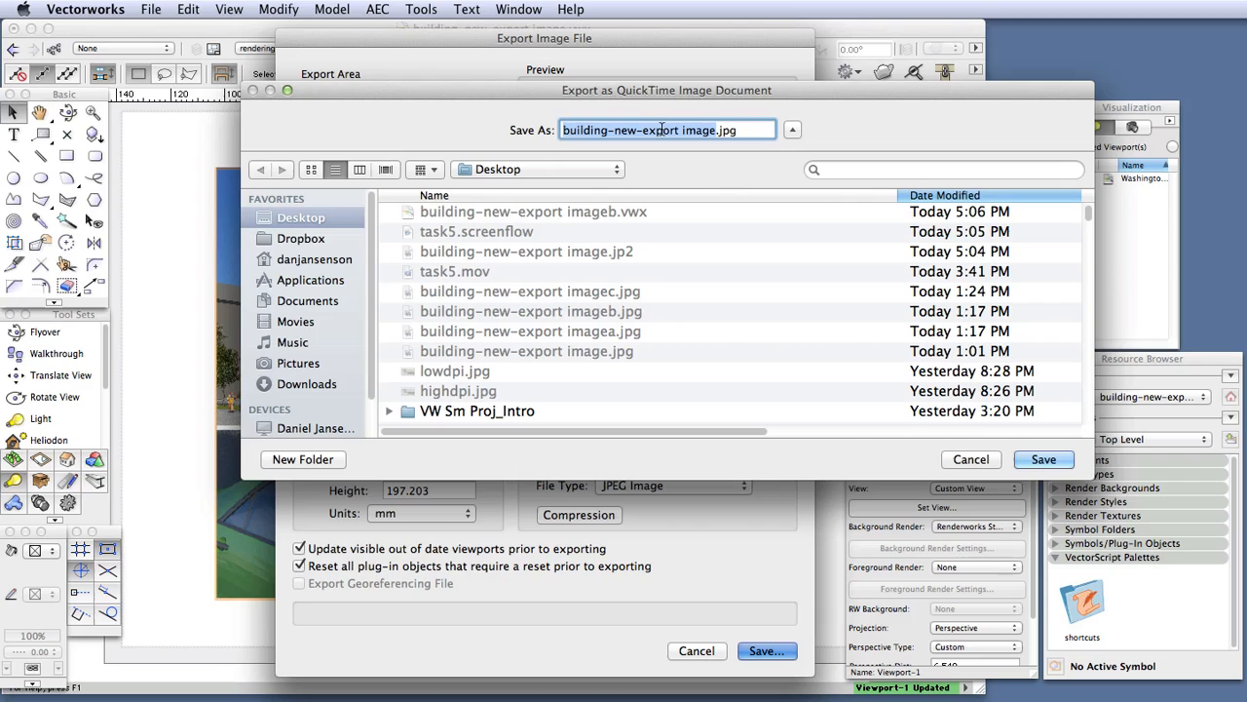
{"action": "type", "text": "imag"}
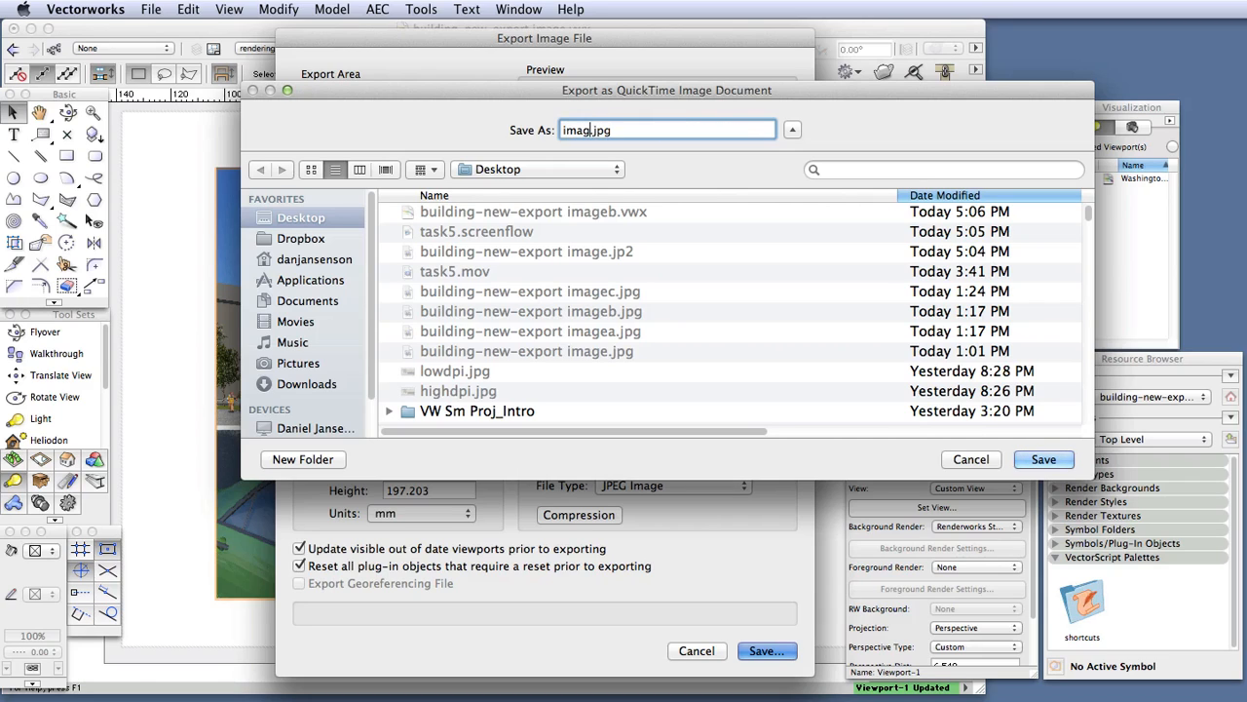
{"action": "type", "text": "e1"}
{"action": "left_click", "coordinate": [1041, 460]}
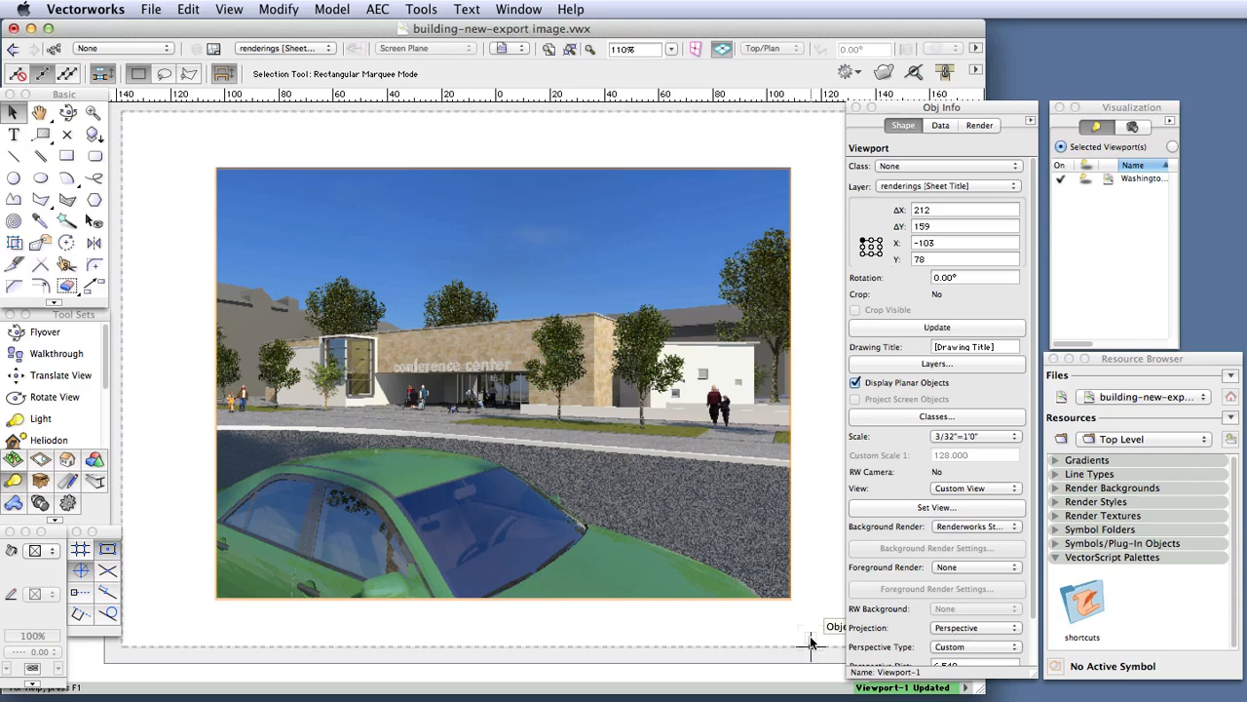
- Reopen the Export Image File settings showing JPEG at 72 px/in and centre the window
{"action": "left_click", "coordinate": [151, 10]}
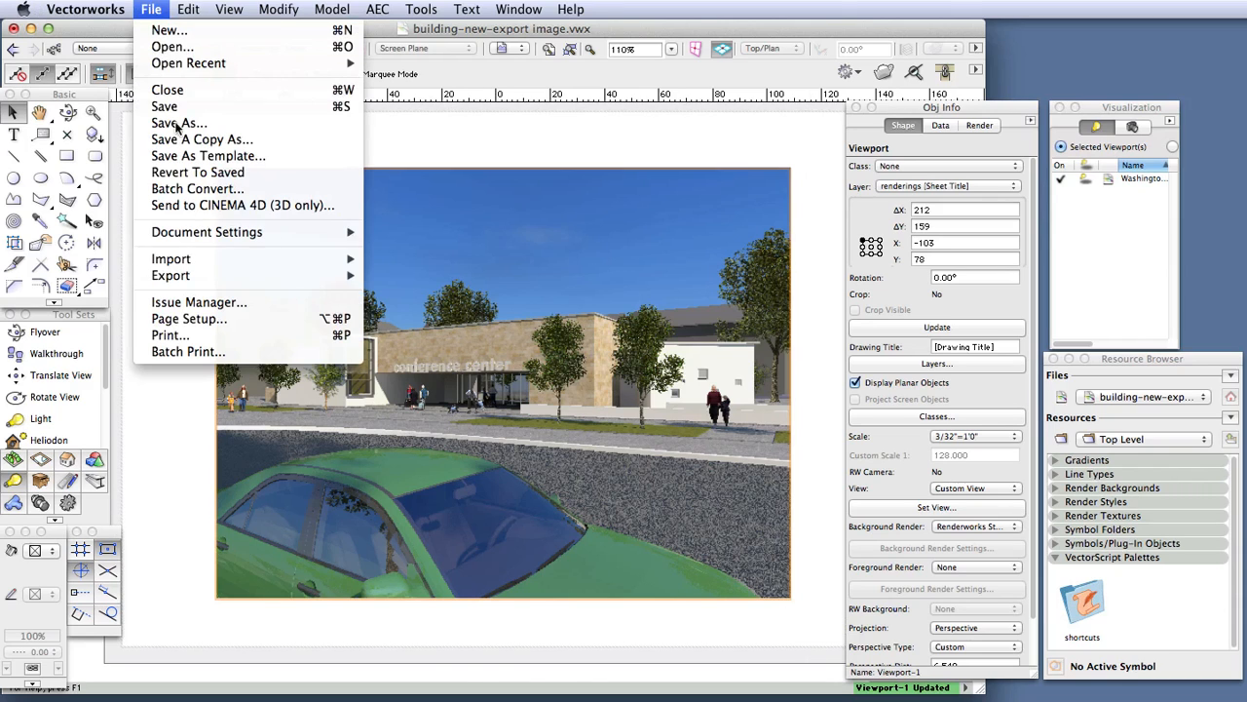
{"action": "mouse_move", "coordinate": [170, 276]}
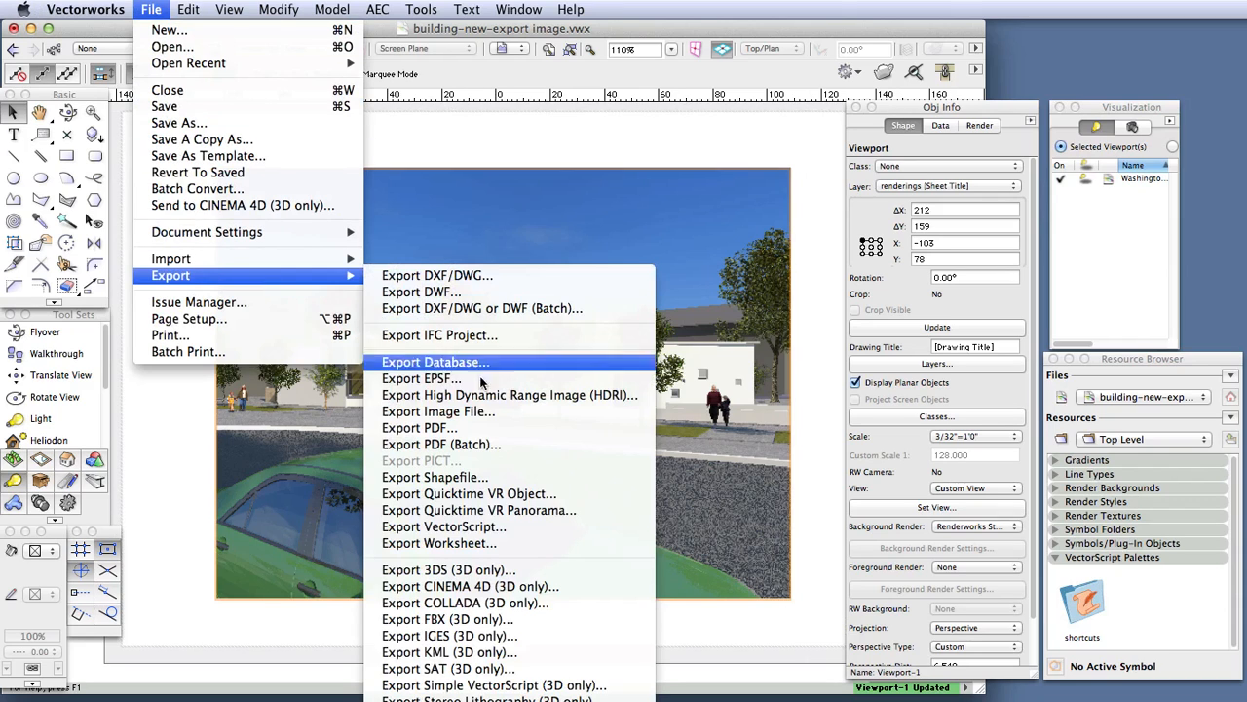
{"action": "left_click", "coordinate": [469, 412]}
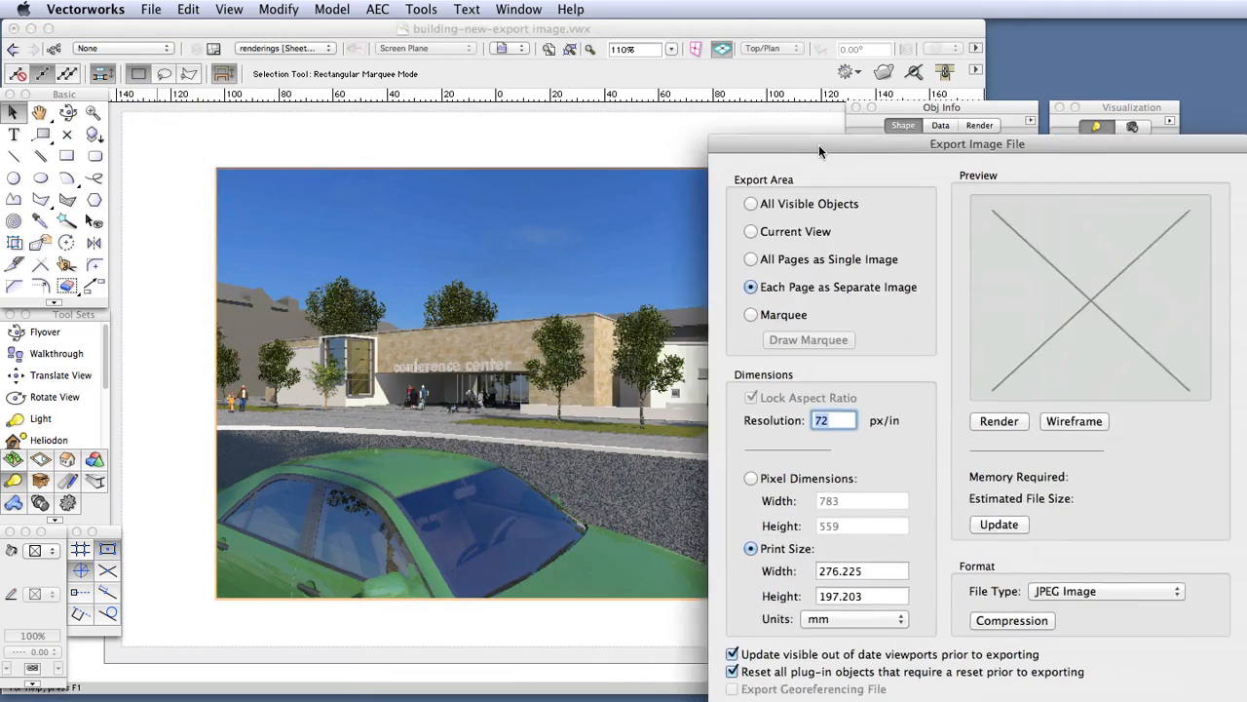
{"action": "left_click_drag", "start_coordinate": [961, 169], "coordinate": [339, 38]}
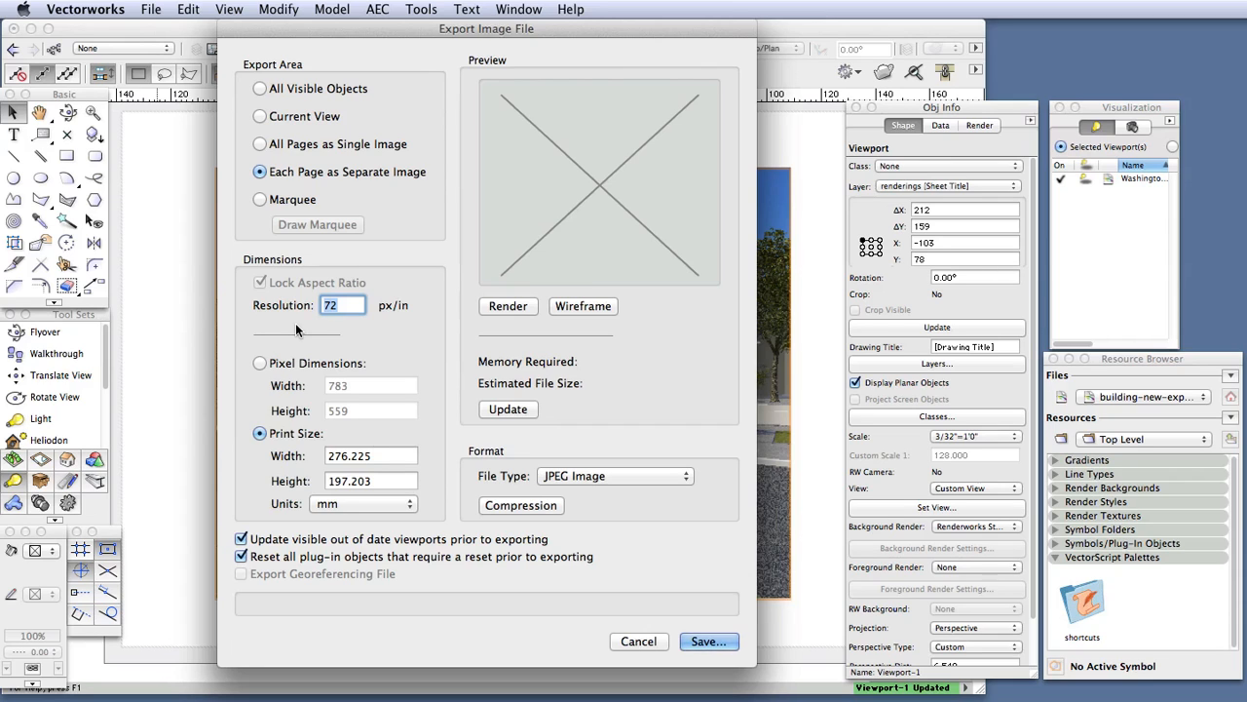
- Cancel the export, then zoom and pan into the rendering to reveal coarse, blocky pixels
{"action": "left_click", "coordinate": [638, 642]}
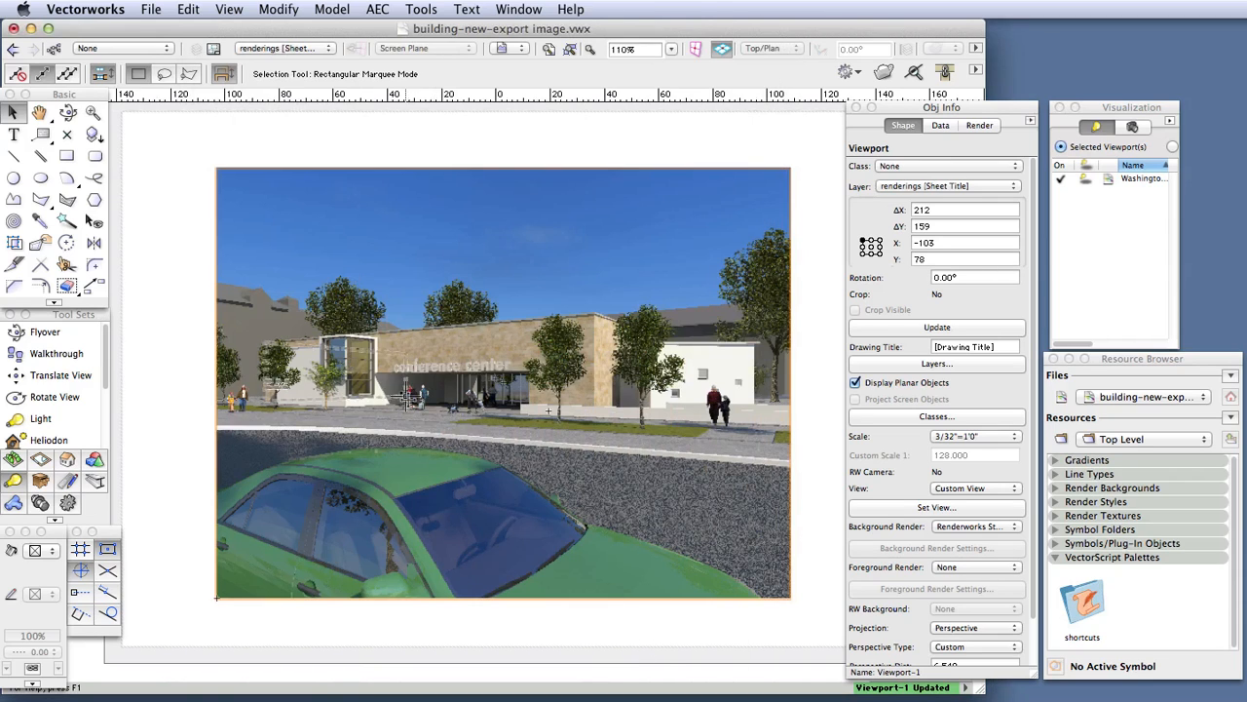
{"action": "scroll", "coordinate": [414, 400], "scroll_direction": "up", "scroll_amount": 2}
{"action": "scroll", "coordinate": [417, 380], "scroll_direction": "up", "scroll_amount": 2}
{"action": "scroll", "coordinate": [421, 351], "scroll_direction": "up", "scroll_amount": 2}
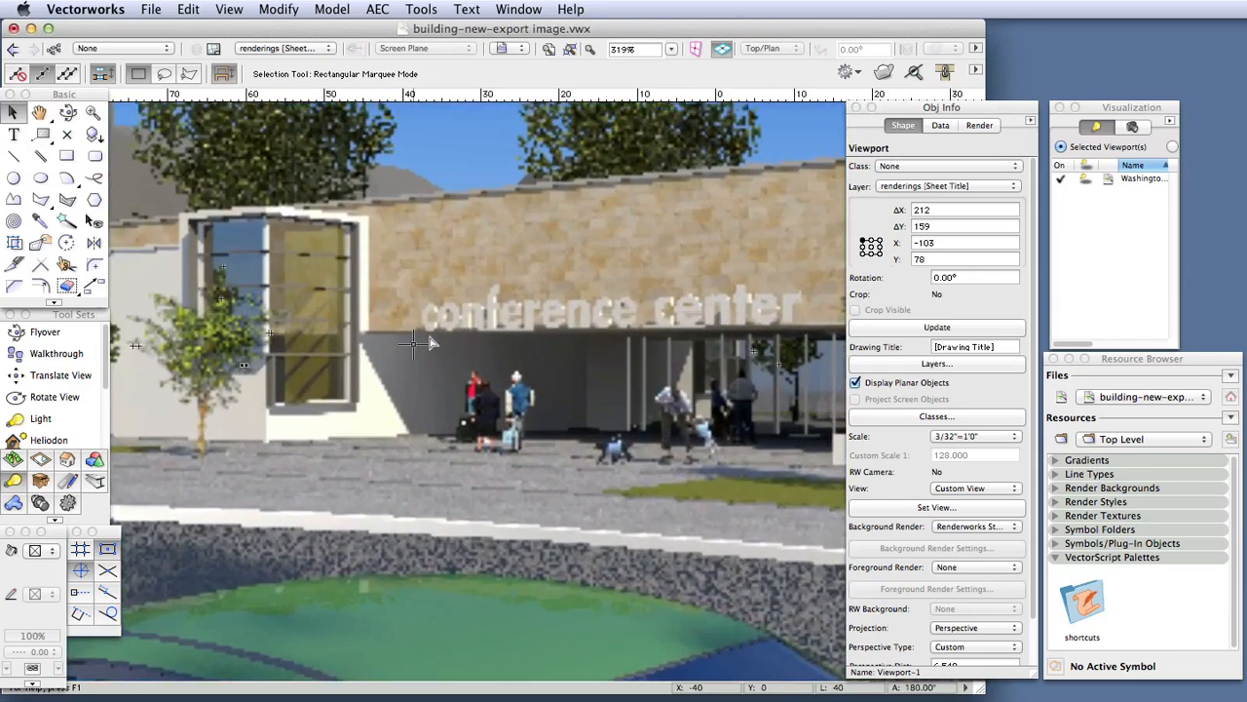
{"action": "scroll", "coordinate": [427, 327], "scroll_direction": "up", "scroll_amount": 2}
{"action": "scroll", "coordinate": [427, 330], "scroll_direction": "up", "scroll_amount": 2}
{"action": "scroll", "coordinate": [414, 339], "scroll_direction": "up", "scroll_amount": 2}
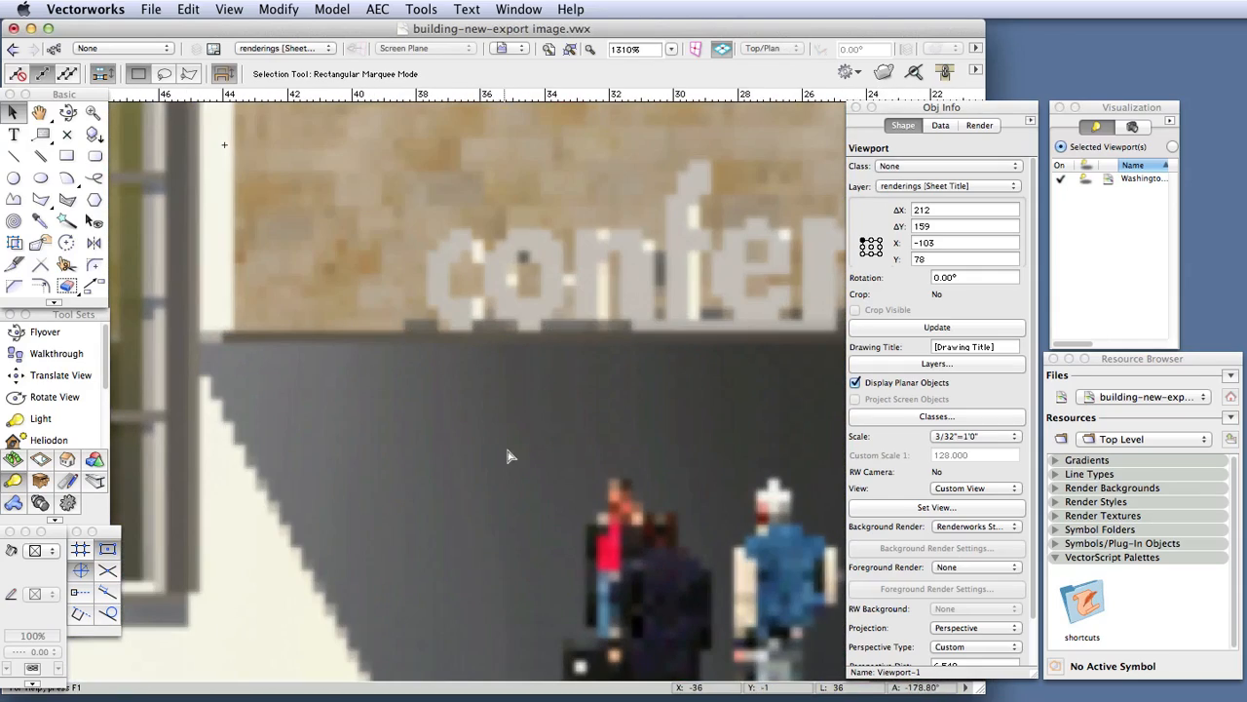
{"action": "mouse_move", "coordinate": [510, 321]}
{"action": "left_mouse_down"}
{"action": "mouse_move", "coordinate": [586, 491]}
{"action": "mouse_move", "coordinate": [791, 444]}
{"action": "left_mouse_up"}
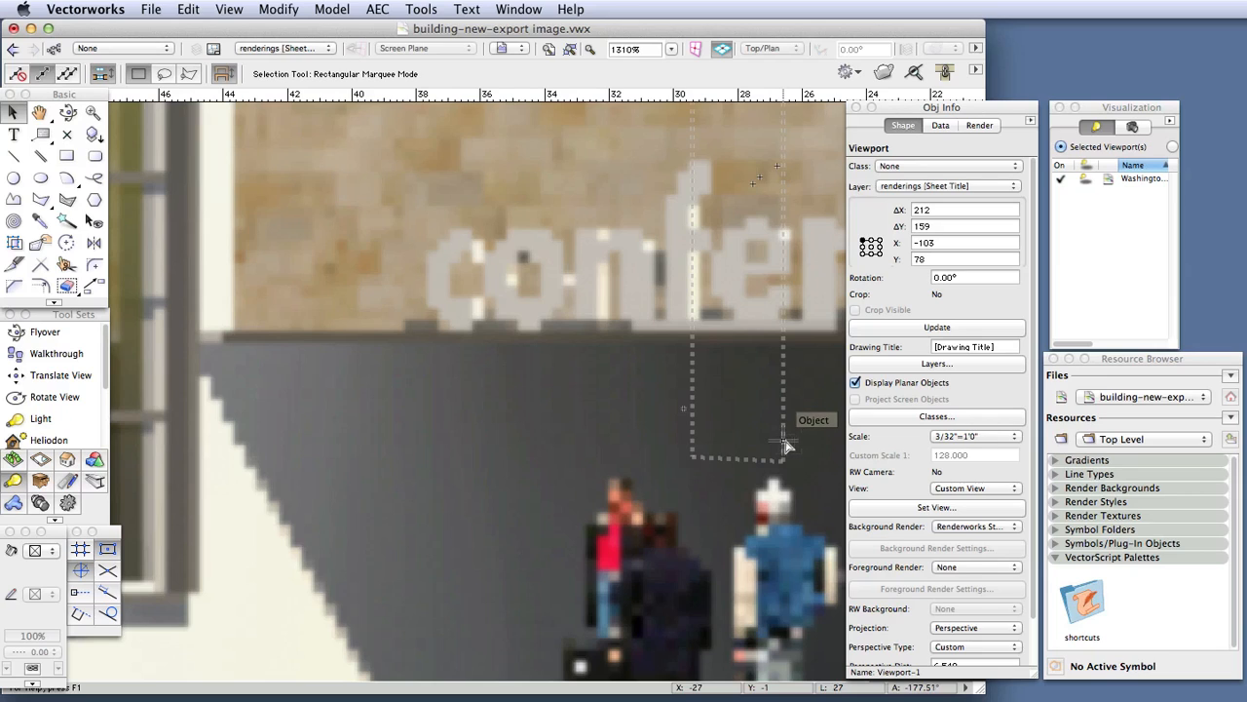
{"action": "mouse_move", "coordinate": [791, 444]}
{"action": "left_mouse_down"}
{"action": "mouse_move", "coordinate": [431, 553]}
{"action": "mouse_move", "coordinate": [450, 430]}
{"action": "mouse_move", "coordinate": [489, 461]}
{"action": "left_mouse_up"}
{"action": "key", "text": "space"}
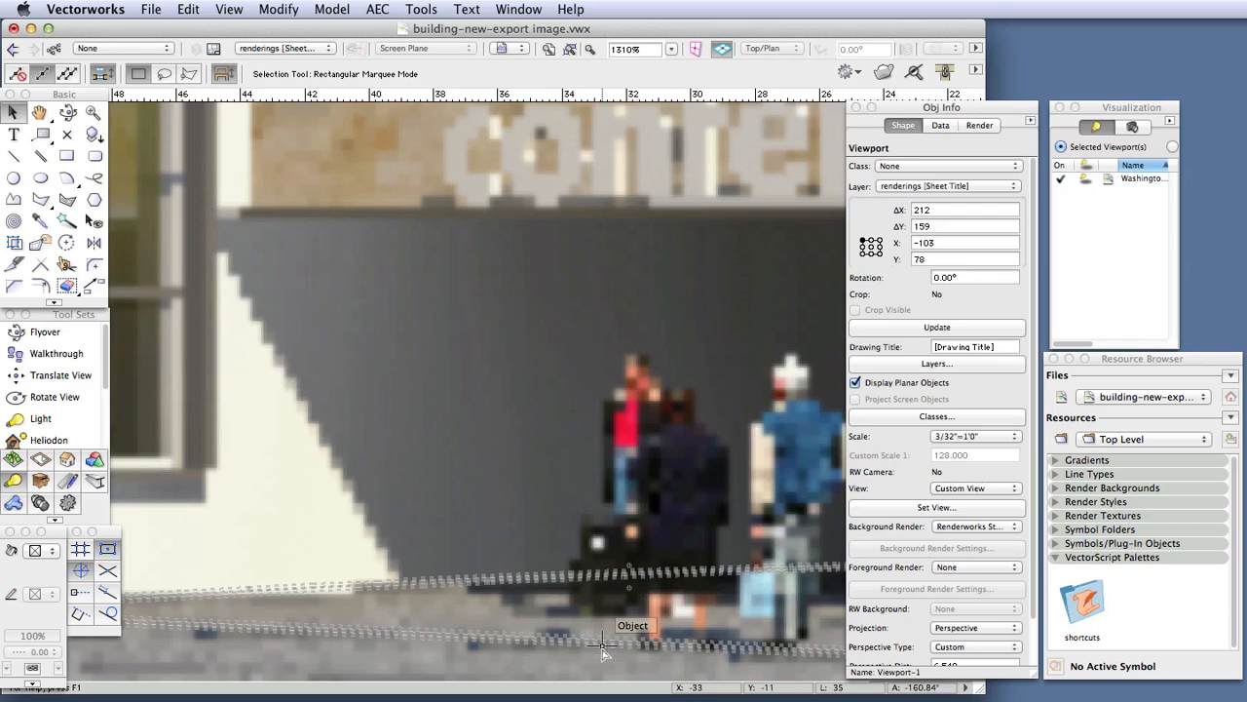
{"action": "scroll", "coordinate": [603, 651], "scroll_direction": "down", "scroll_amount": 1}
{"action": "scroll", "coordinate": [594, 643], "scroll_direction": "down", "scroll_amount": 1}
{"action": "scroll", "coordinate": [589, 635], "scroll_direction": "down", "scroll_amount": 1}
{"action": "scroll", "coordinate": [582, 628], "scroll_direction": "down", "scroll_amount": 1}
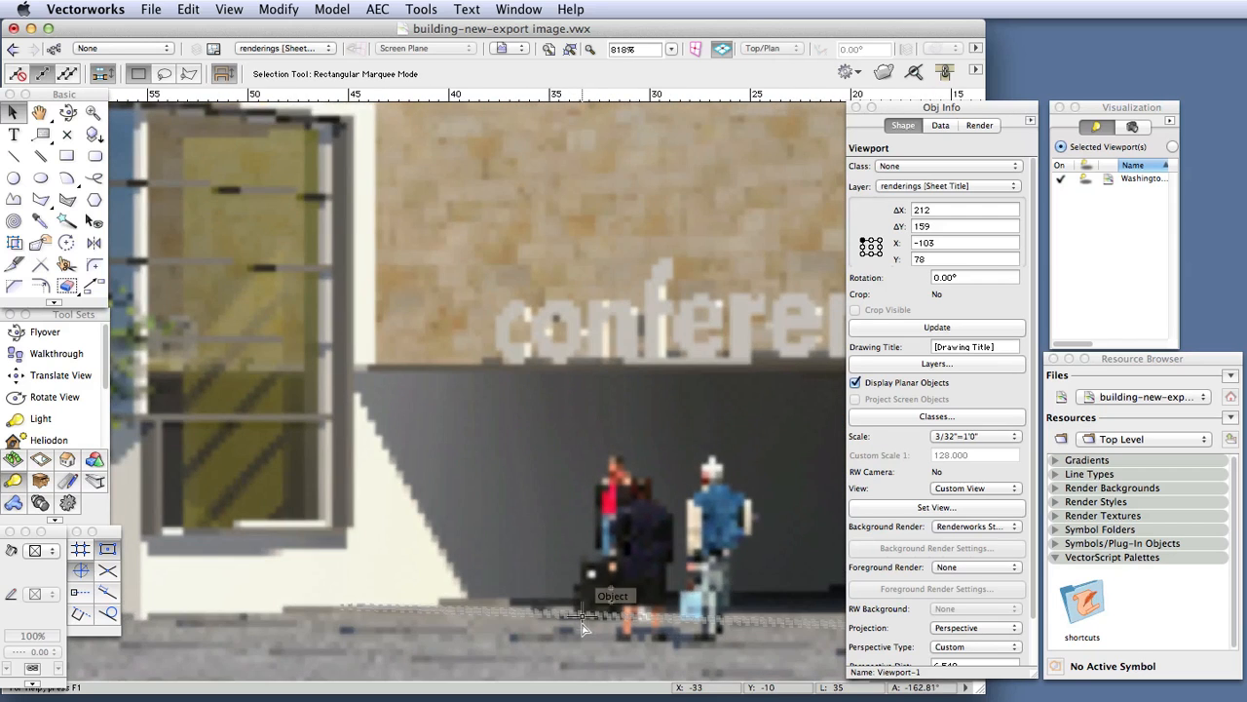
{"action": "scroll", "coordinate": [582, 629], "scroll_direction": "down", "scroll_amount": 1}
{"action": "scroll", "coordinate": [582, 628], "scroll_direction": "down", "scroll_amount": 1}
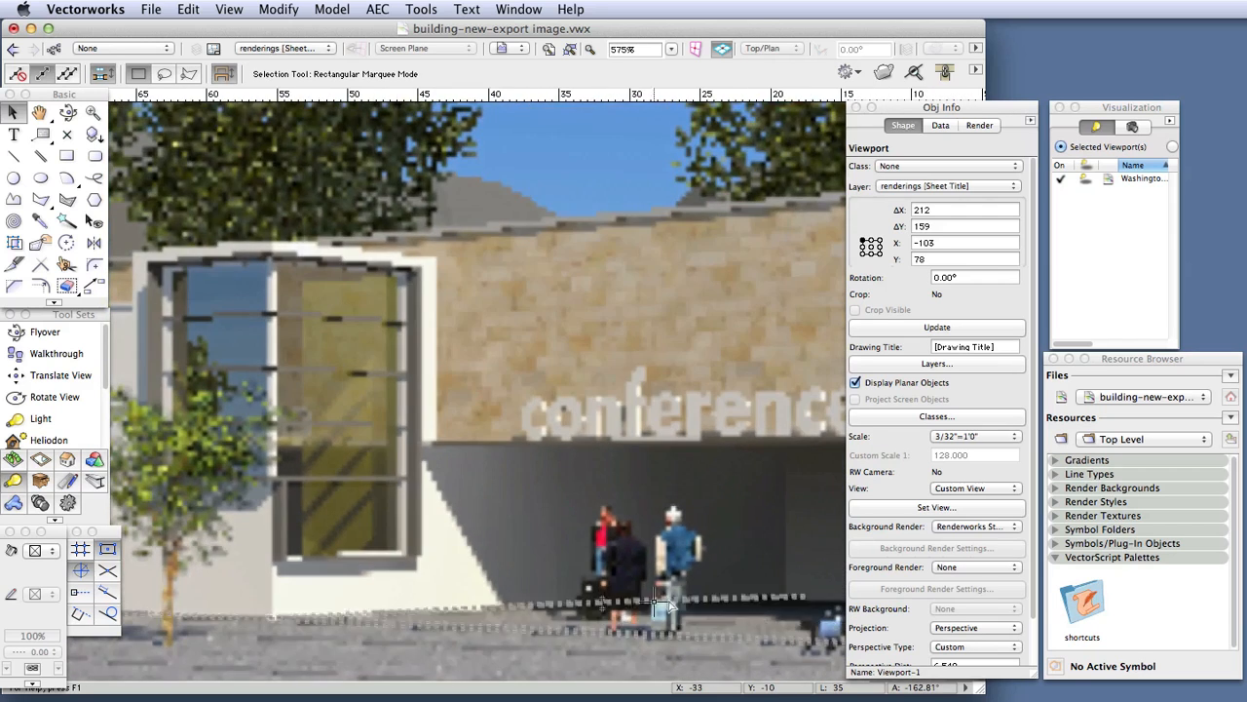
{"action": "scroll", "coordinate": [728, 604], "scroll_direction": "down", "scroll_amount": 4}
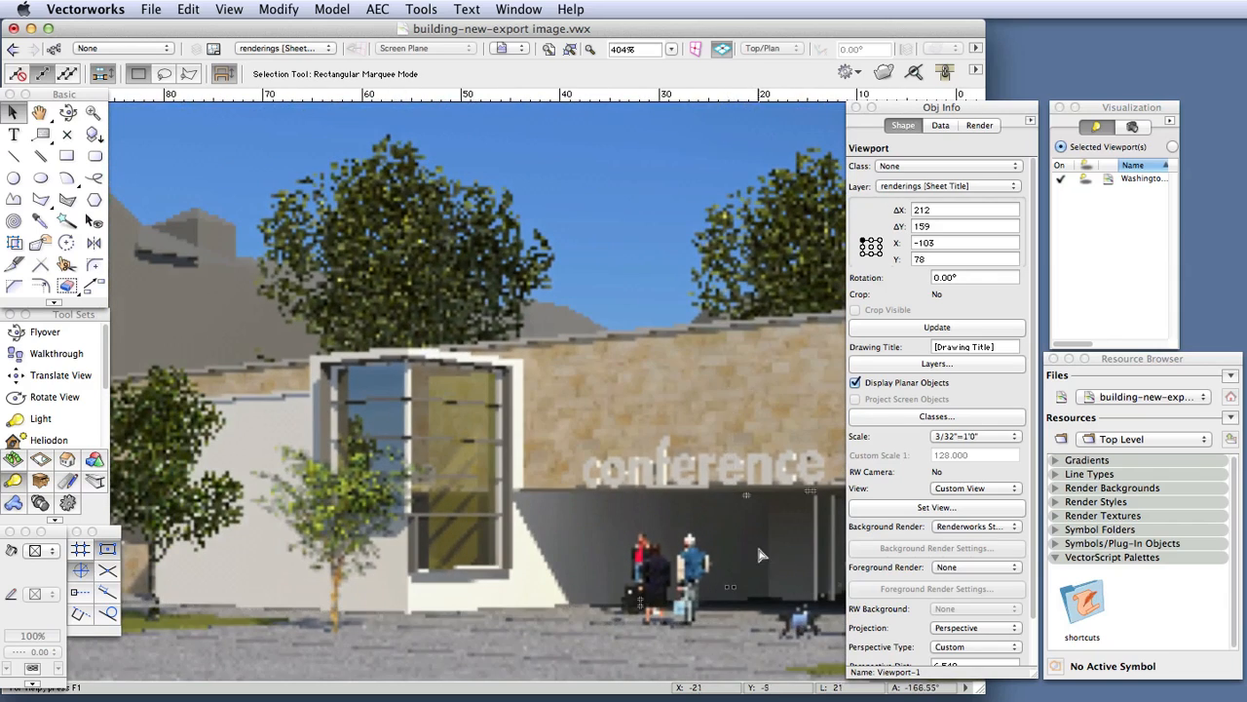
{"action": "scroll", "coordinate": [758, 547], "scroll_direction": "up", "scroll_amount": 1}
{"action": "scroll", "coordinate": [758, 548], "scroll_direction": "down", "scroll_amount": 1}
{"action": "scroll", "coordinate": [758, 547], "scroll_direction": "down", "scroll_amount": 1}
{"action": "scroll", "coordinate": [758, 549], "scroll_direction": "down", "scroll_amount": 1}
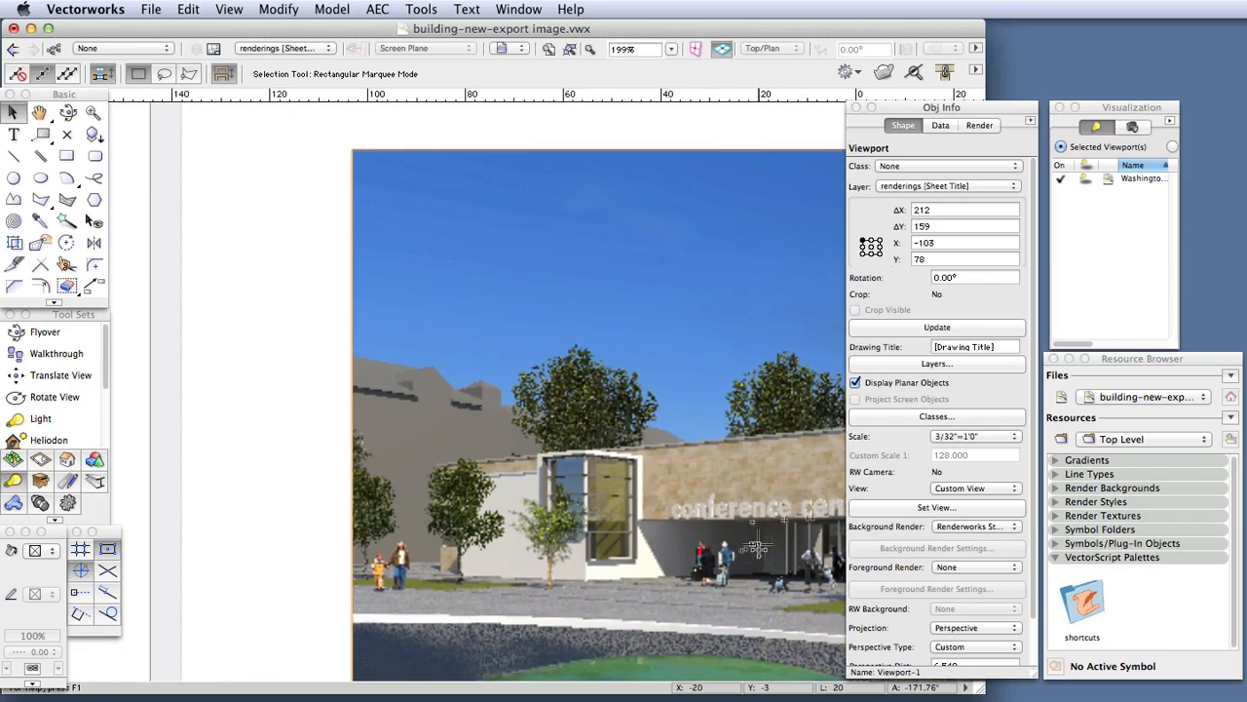
{"action": "scroll", "coordinate": [758, 550], "scroll_direction": "down", "scroll_amount": 1}
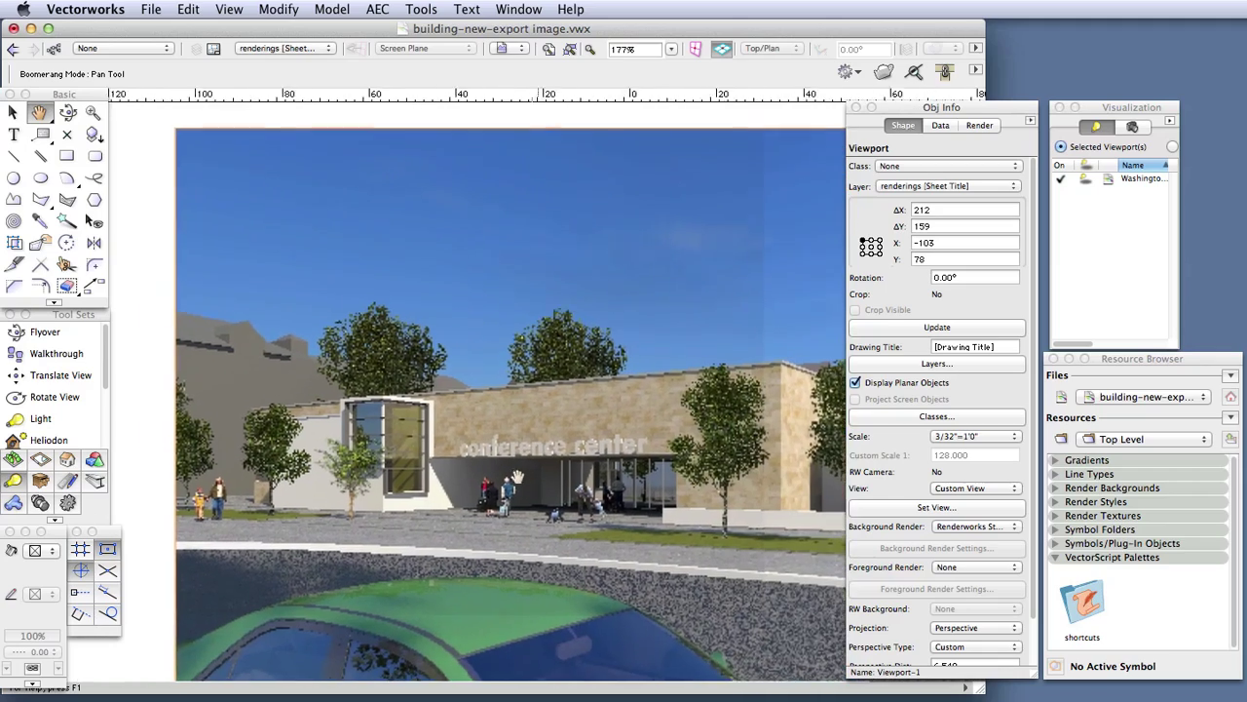
- Pan the sheet to bring the whole rendered conference center viewport back into view
{"action": "left_click_drag", "start_coordinate": [724, 531], "coordinate": [702, 471]}
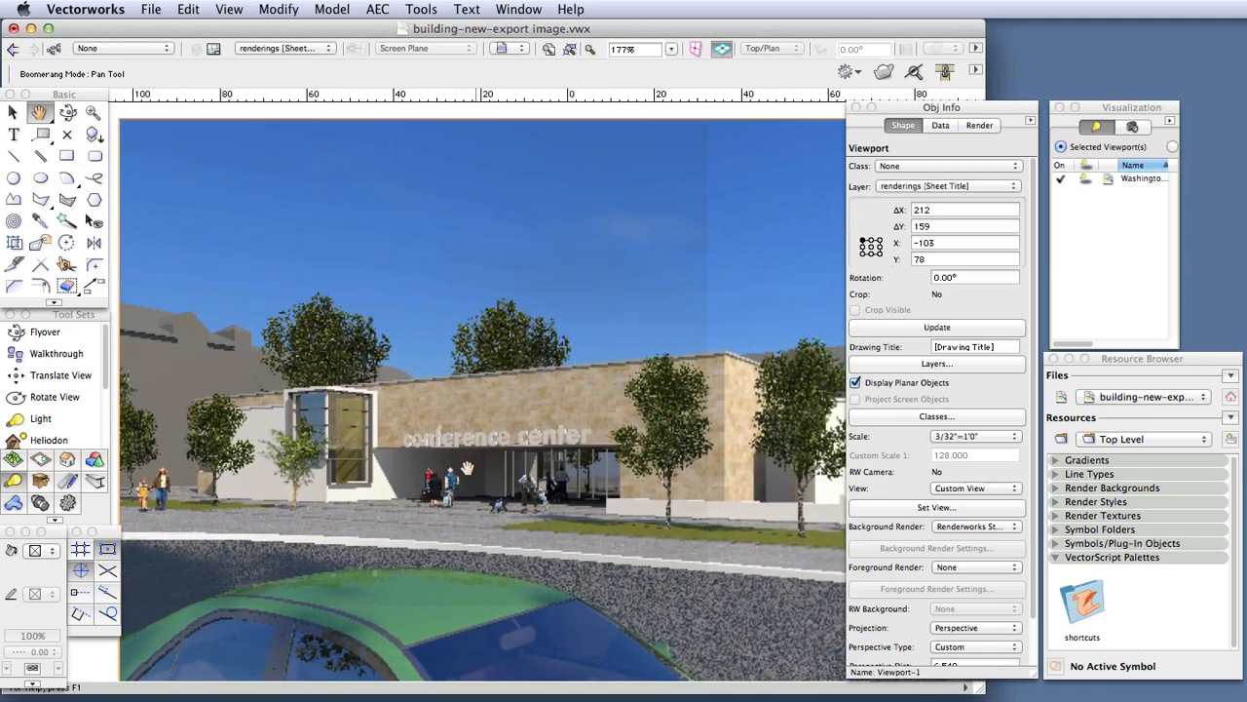
{"action": "scroll", "coordinate": [701, 471], "scroll_direction": "down", "scroll_amount": 3}
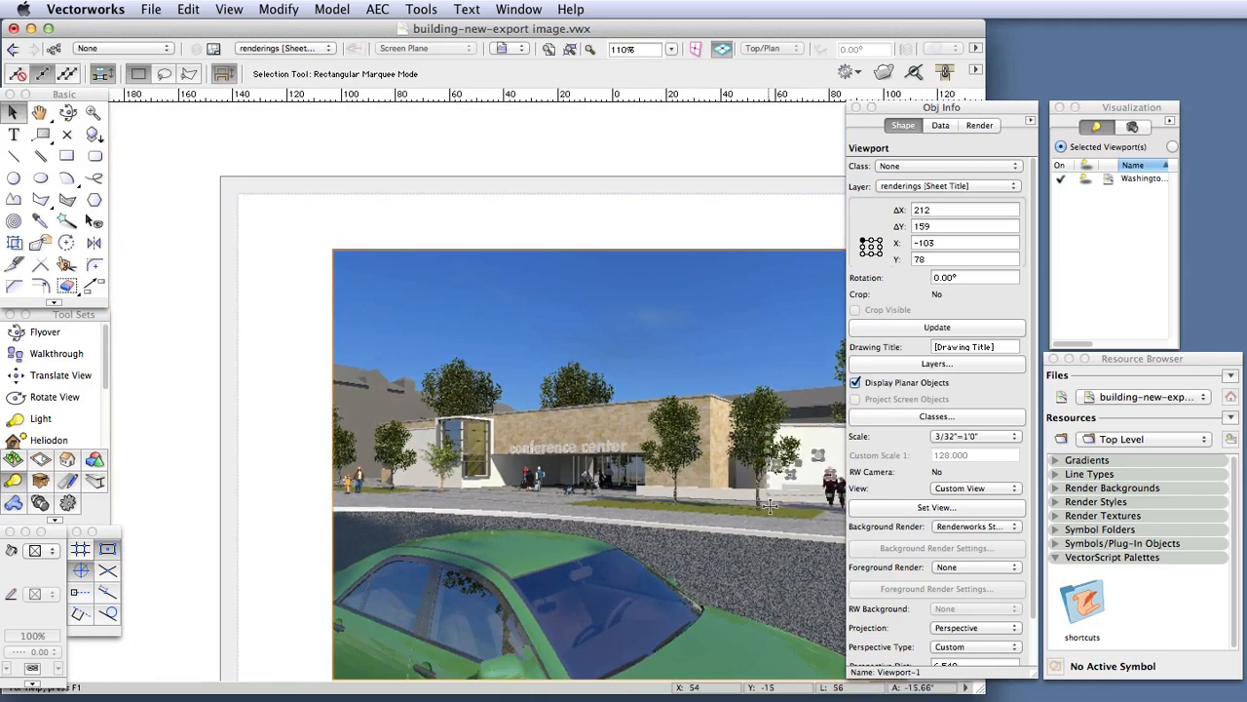
{"action": "middle_click_drag", "start_coordinate": [756, 498], "coordinate": [599, 417]}
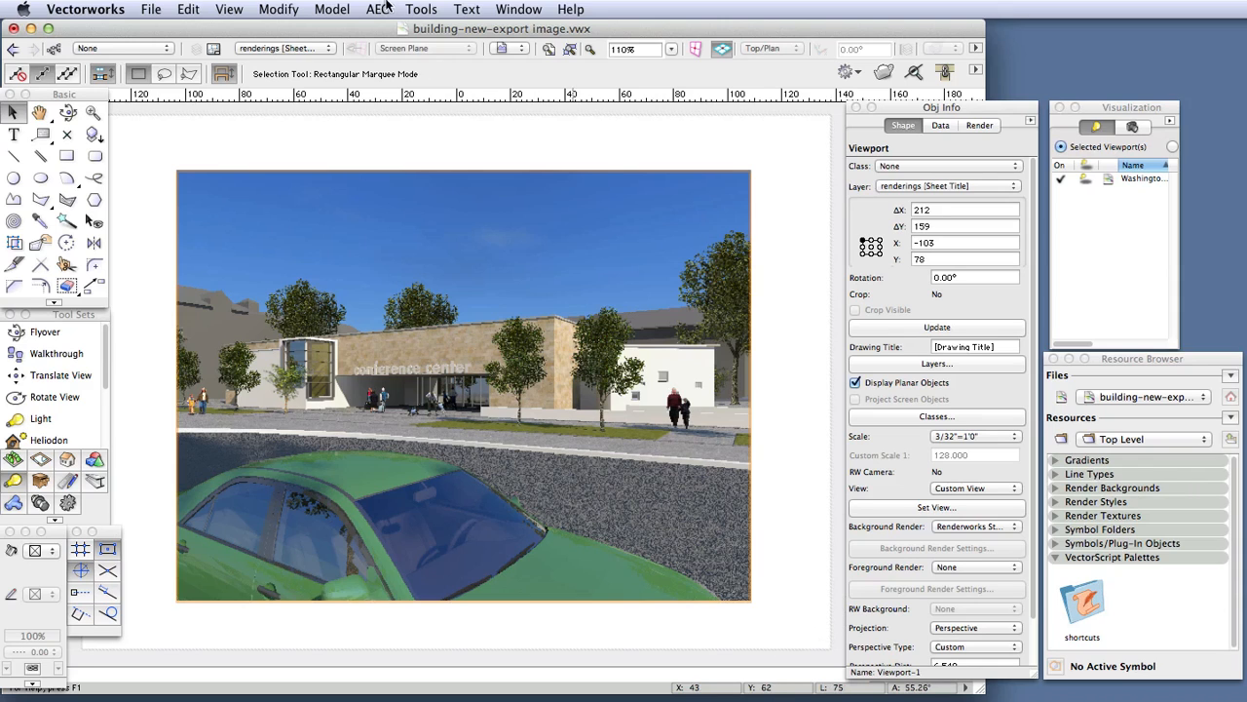
- Go to Organization via the Tools commands and show the Sheet Layers list
{"action": "left_click", "coordinate": [419, 10]}
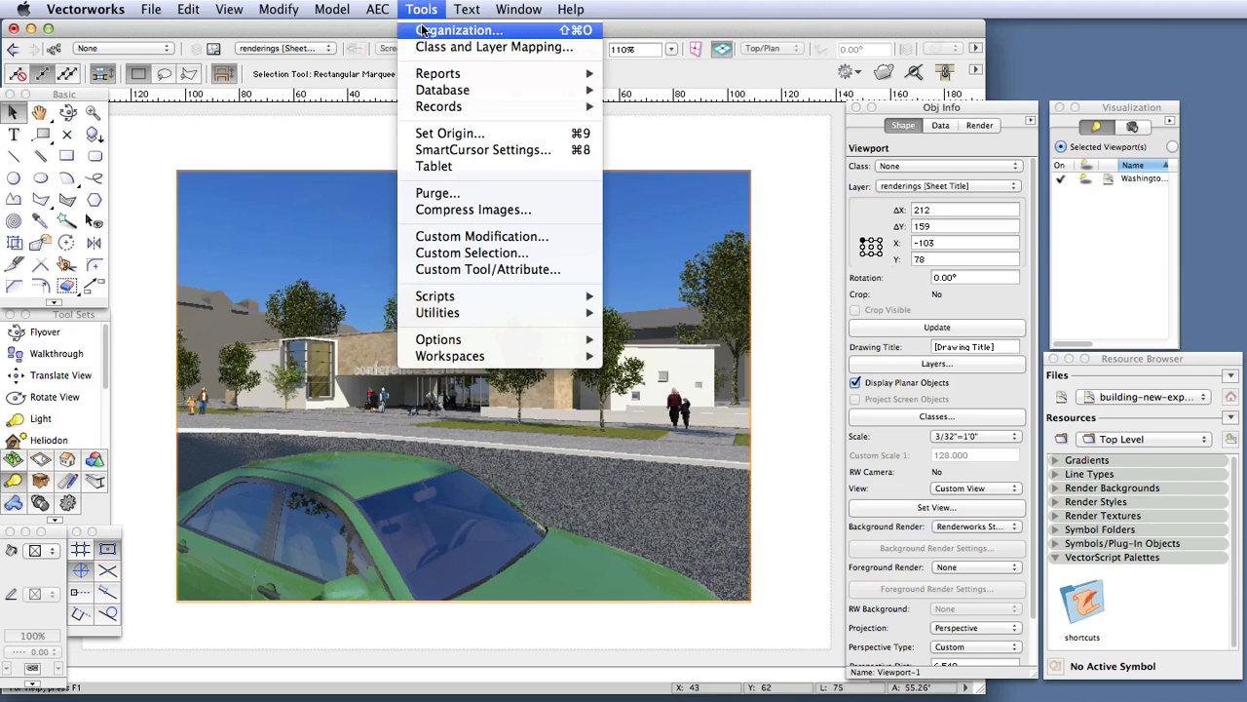
{"action": "left_click", "coordinate": [425, 30]}
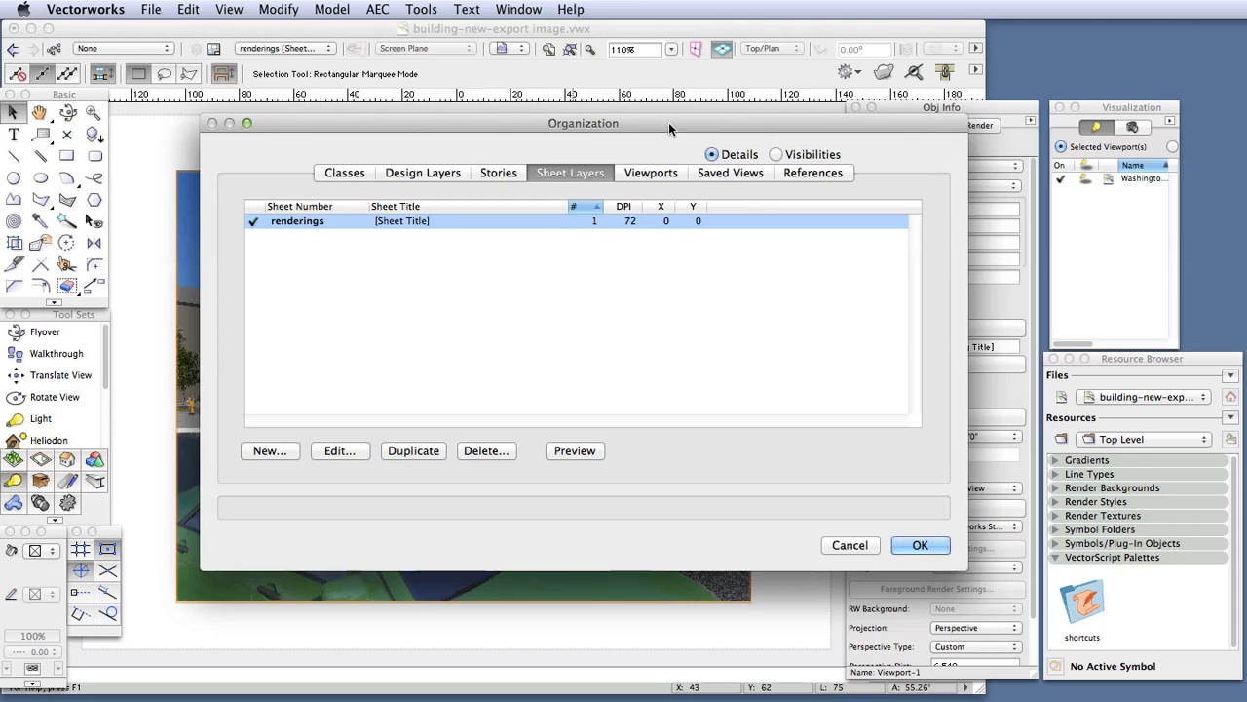
{"action": "left_click_drag", "start_coordinate": [669, 121], "coordinate": [630, 105]}
{"action": "left_click", "coordinate": [443, 156]}
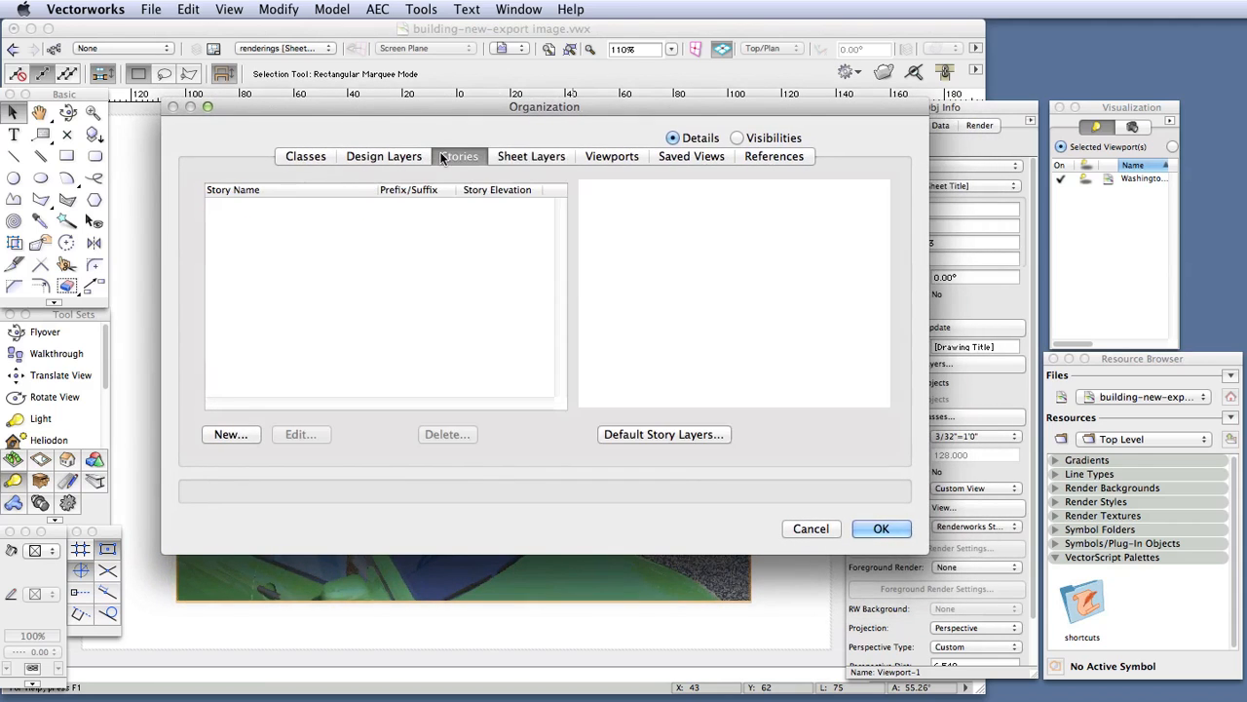
{"action": "left_click", "coordinate": [551, 157]}
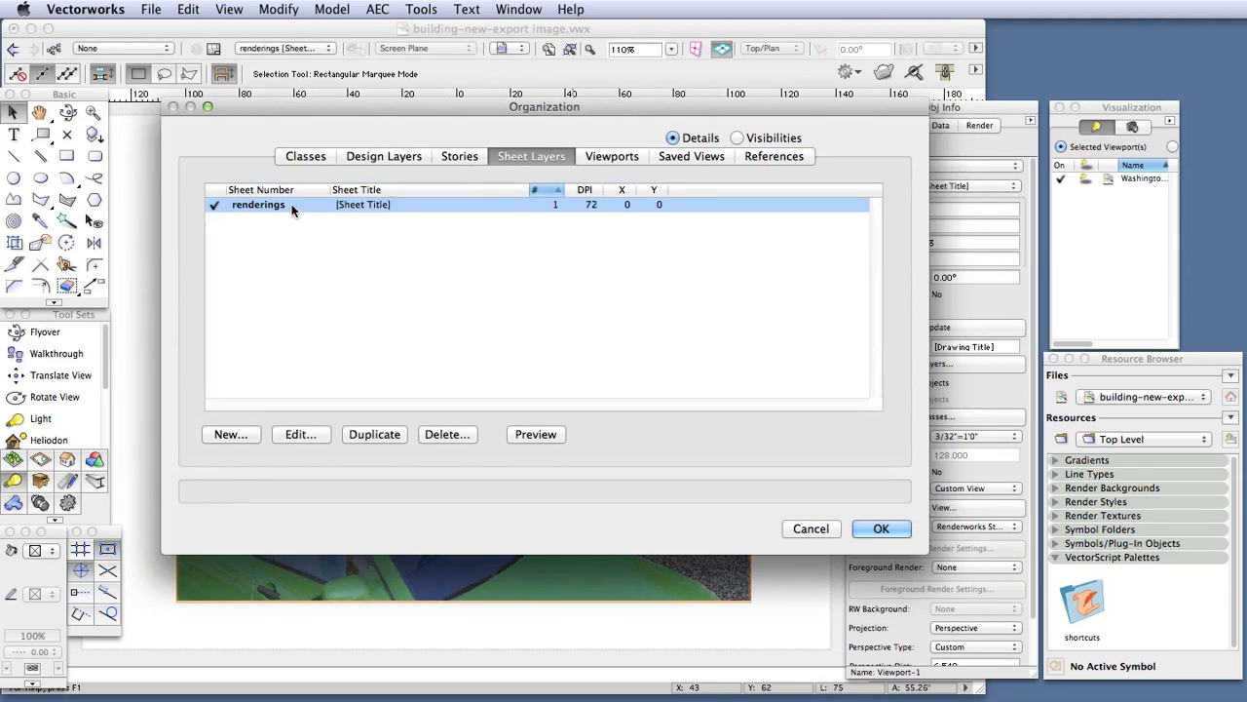
- Edit the renderings sheet layer, confirm its raster DPI at 300, and close the Organization window
{"action": "left_click", "coordinate": [300, 434]}
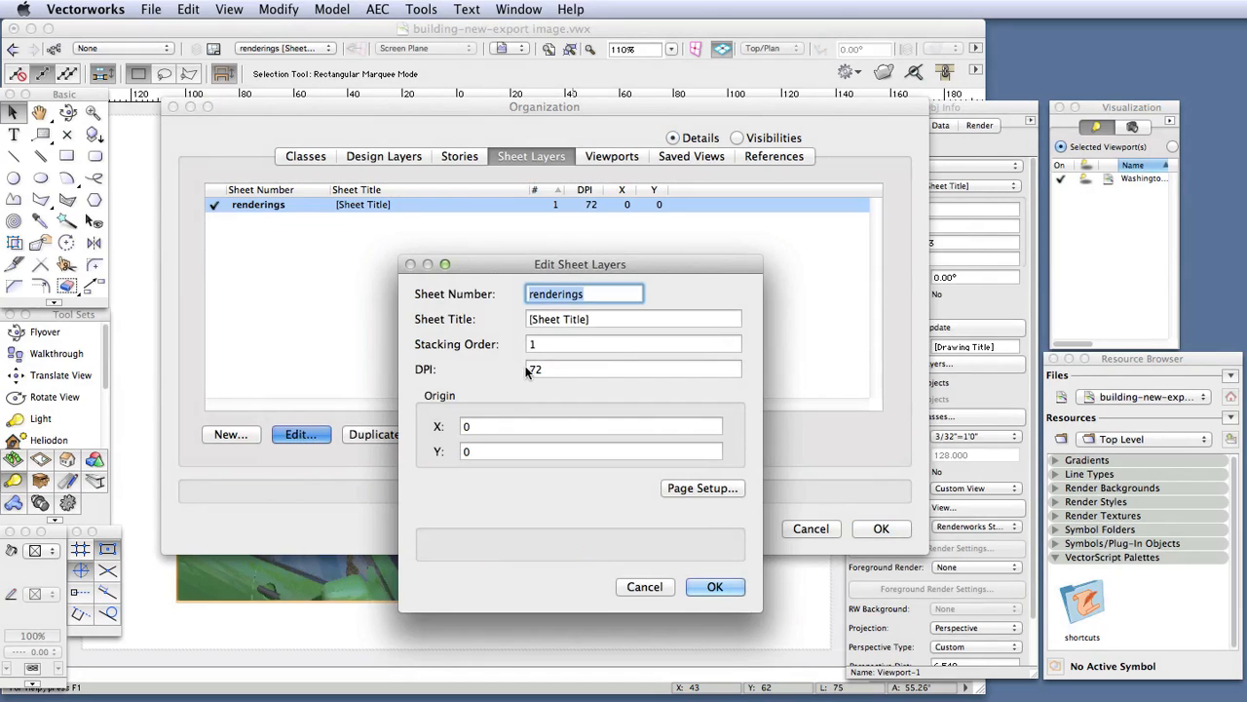
{"action": "double_click", "coordinate": [558, 368]}
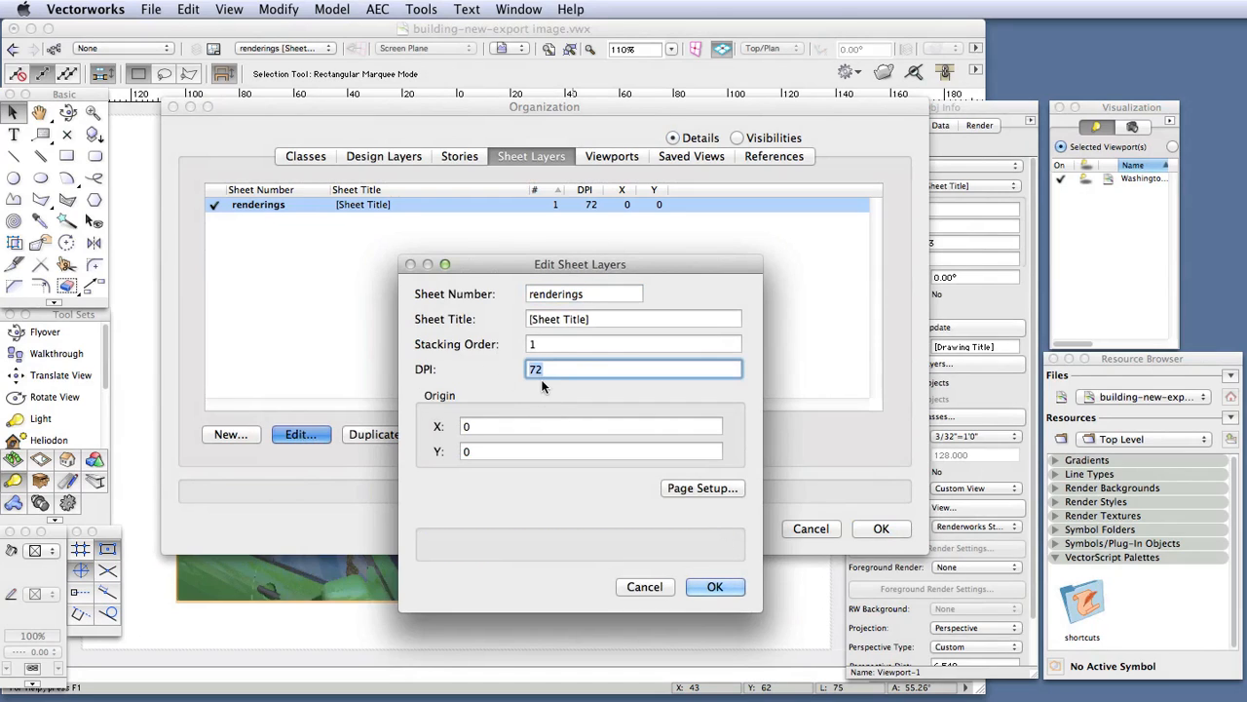
{"action": "type", "text": "300"}
{"action": "left_click", "coordinate": [716, 586]}
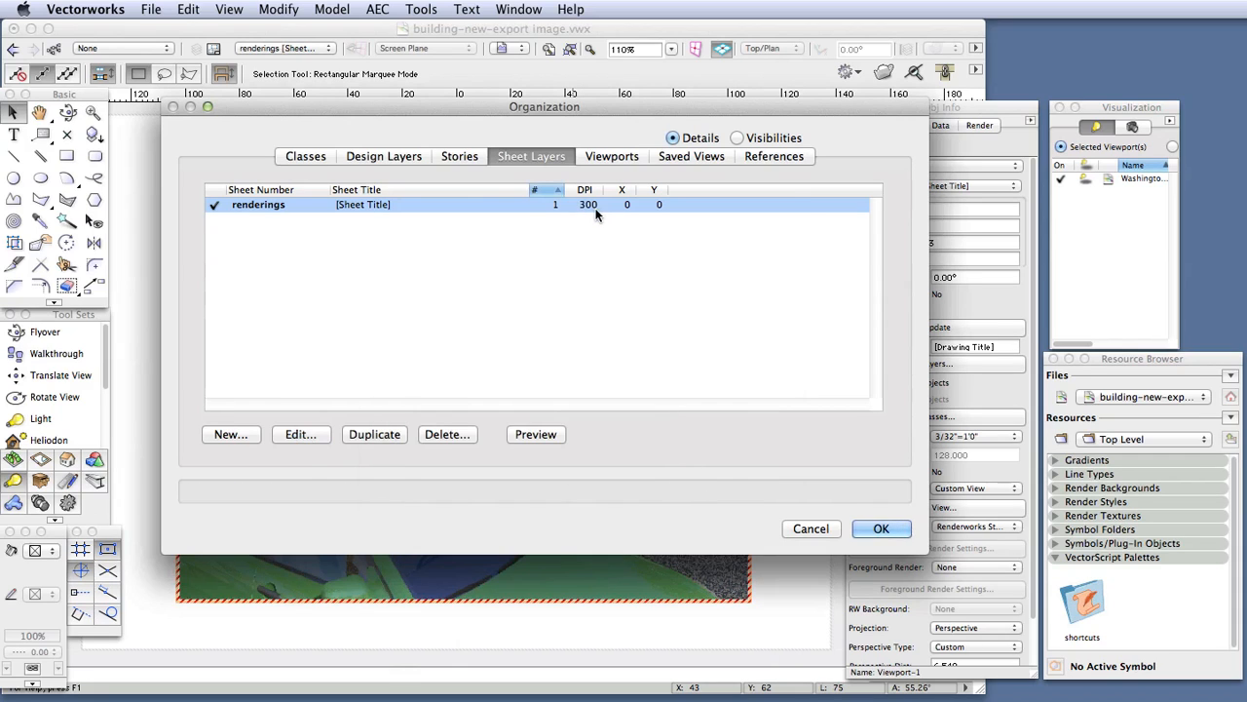
{"action": "left_click", "coordinate": [899, 531]}
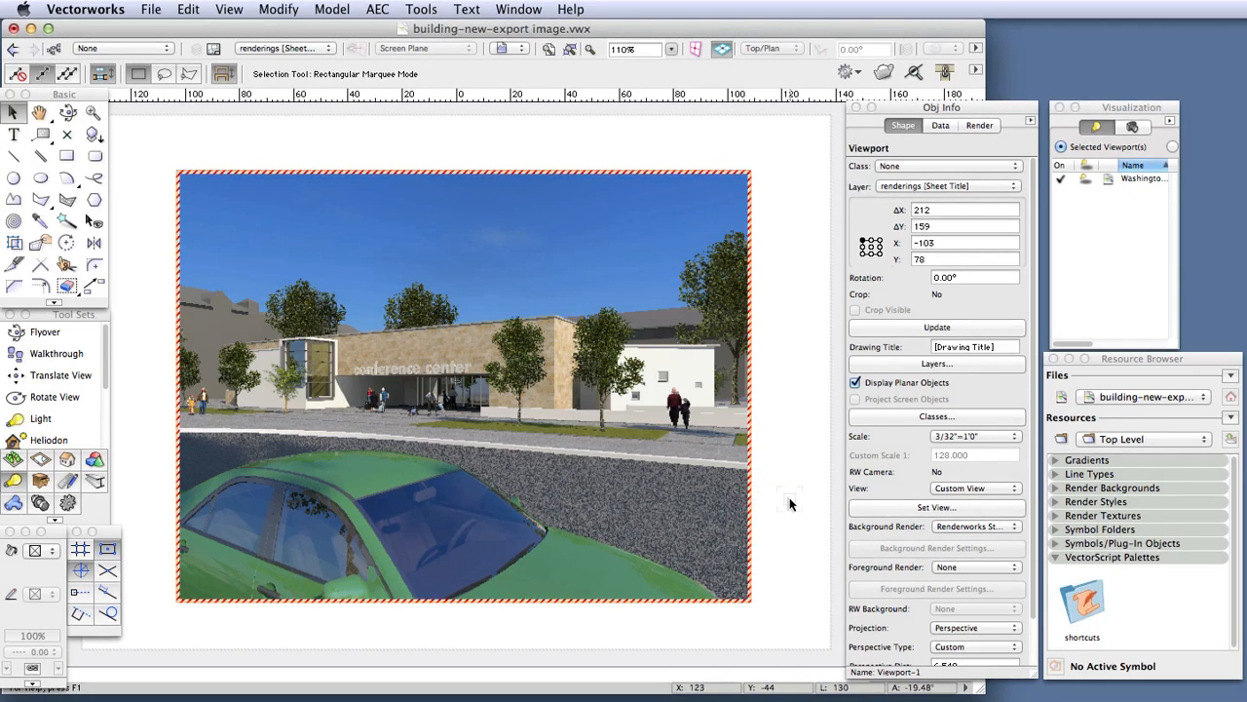
- Start updating the viewport render, then cancel the update partway through
{"action": "left_click", "coordinate": [984, 325]}
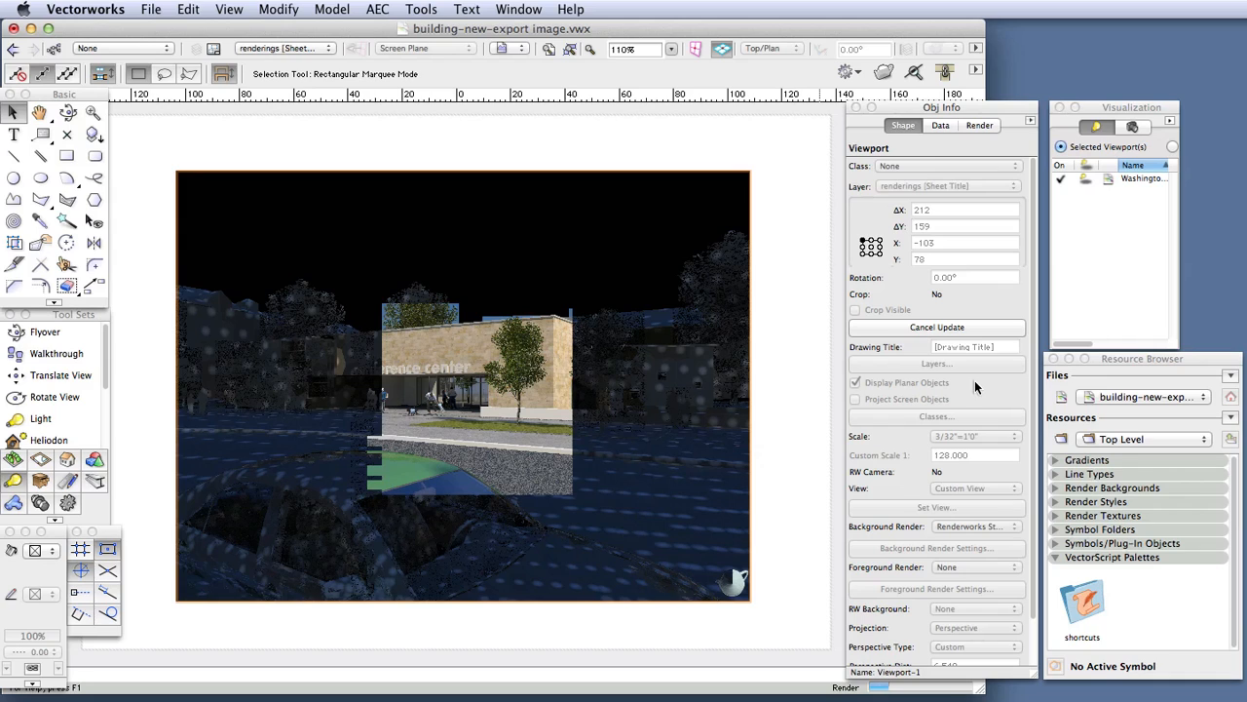
{"action": "left_click", "coordinate": [906, 329]}
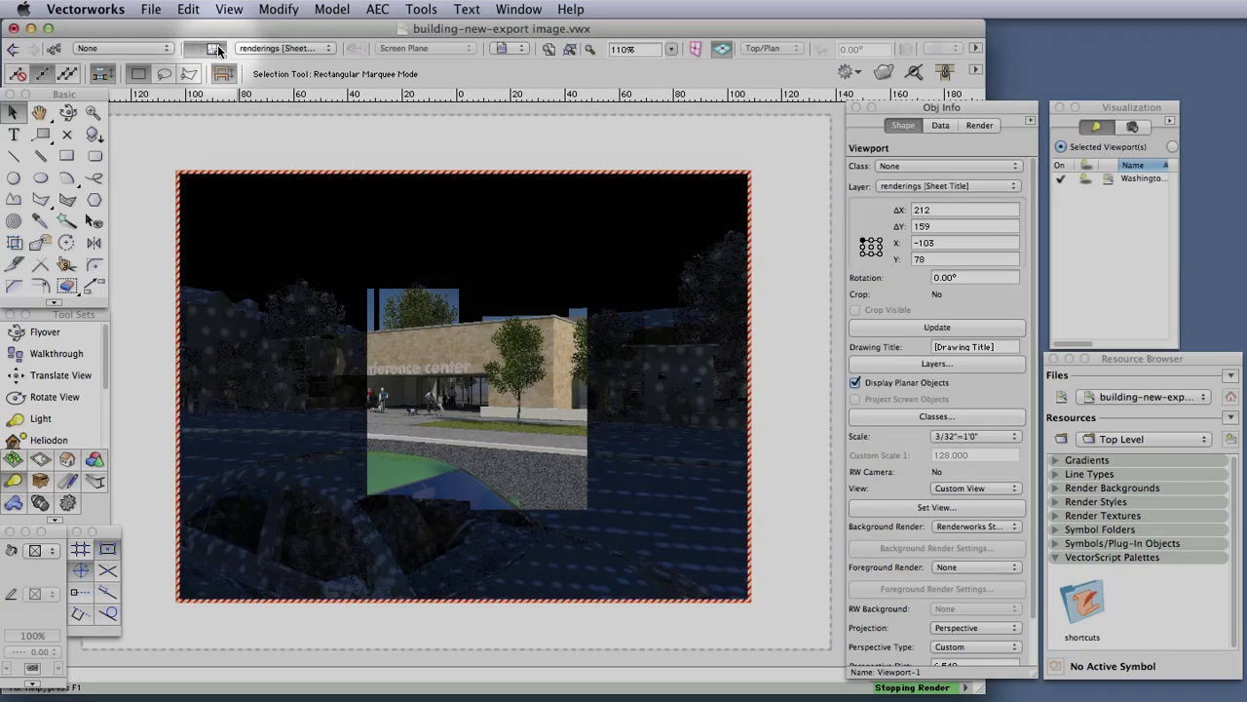
- Change the renderings sheet layer's raster DPI from 300 to 72 in the Organization settings
{"action": "left_click", "coordinate": [217, 45]}
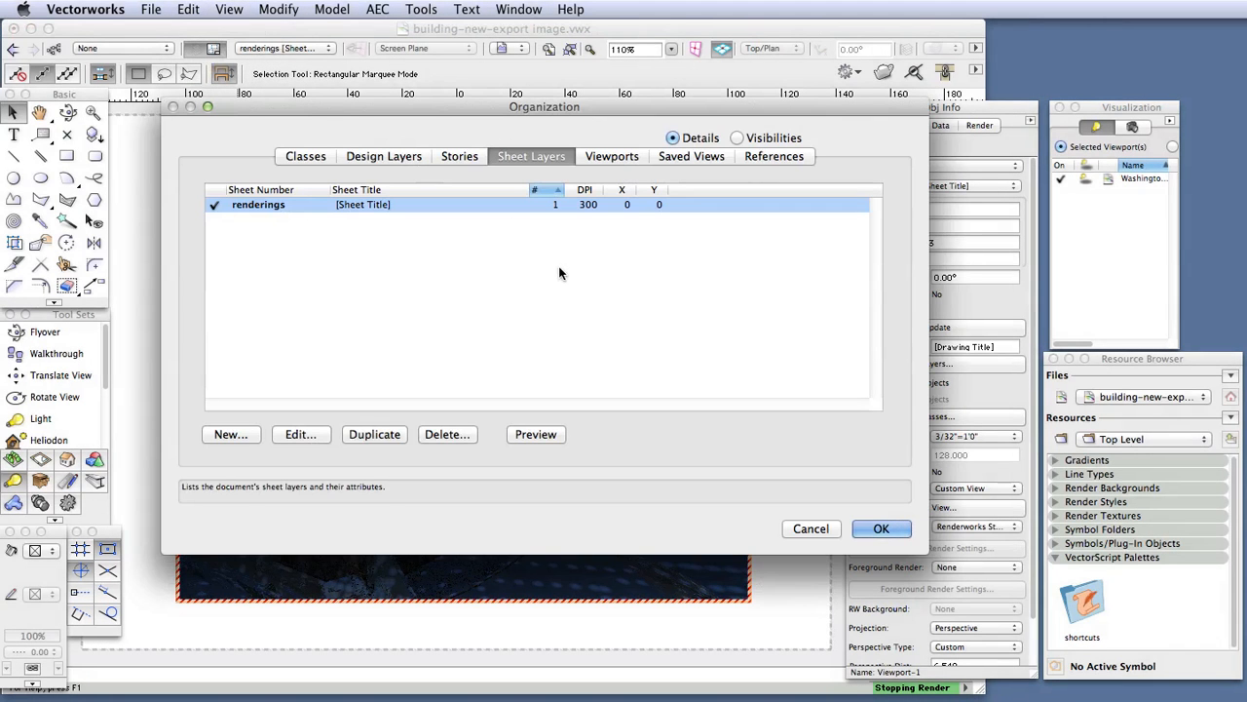
{"action": "left_click", "coordinate": [301, 434]}
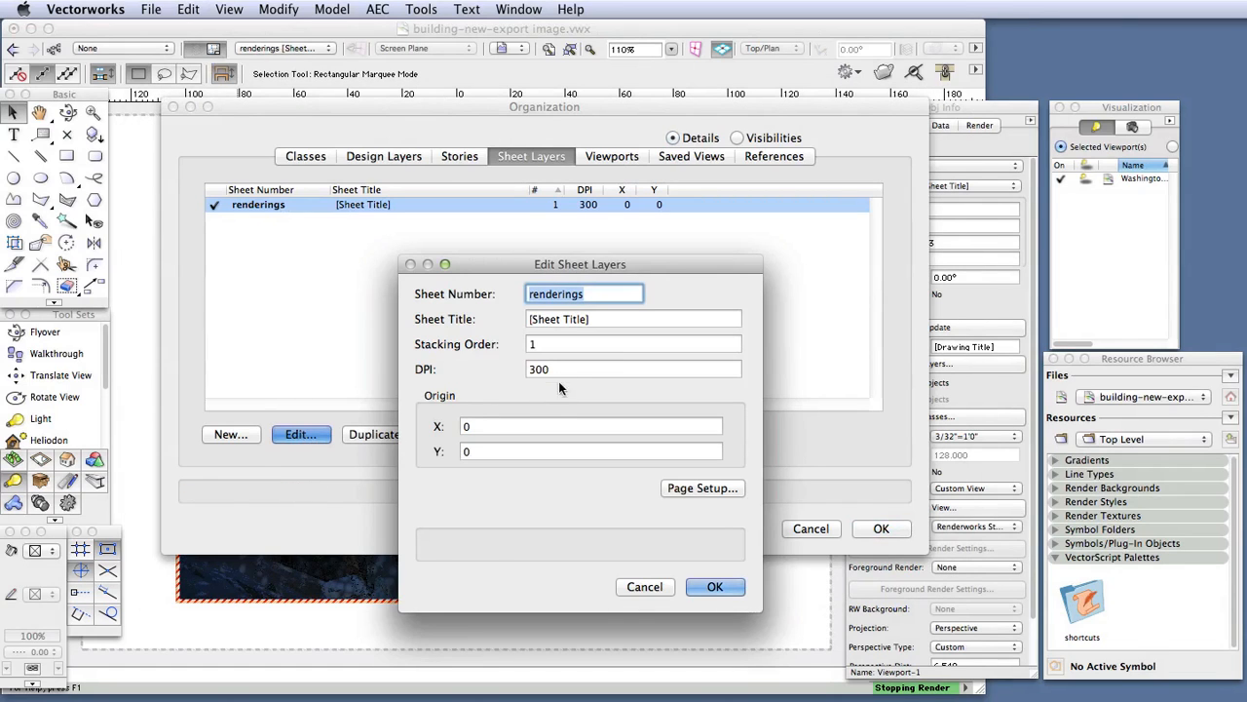
{"action": "double_click", "coordinate": [542, 369]}
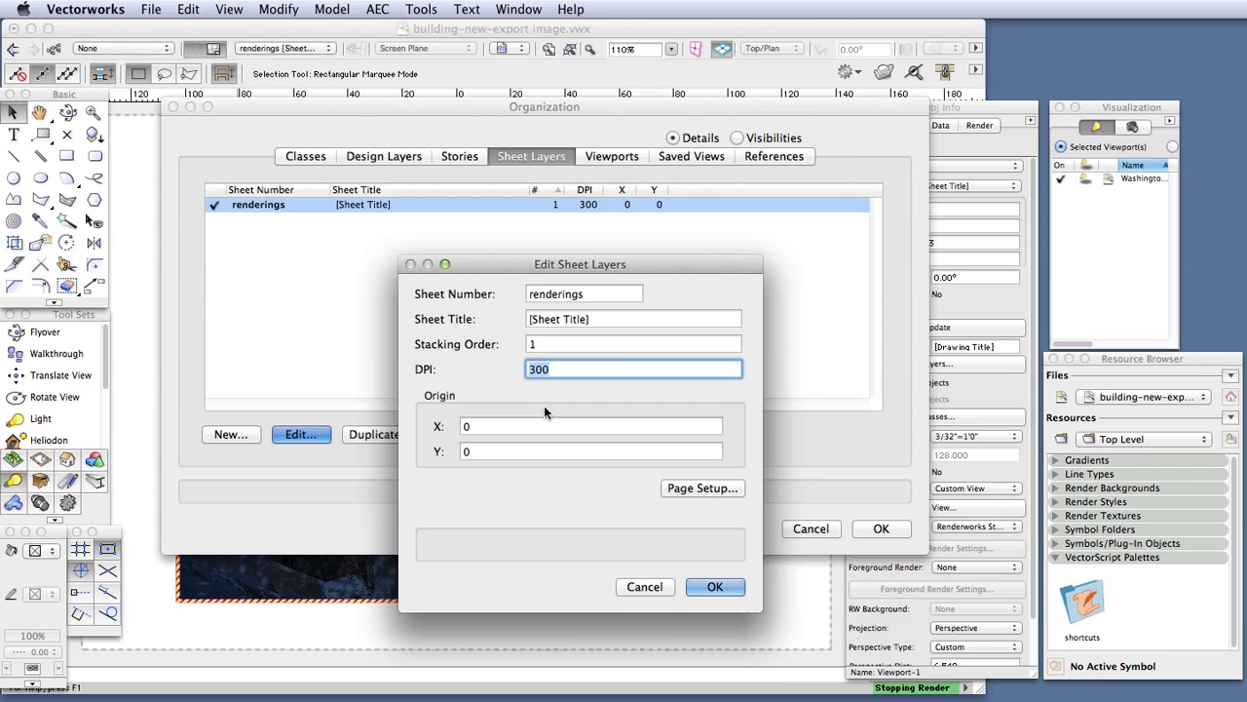
{"action": "type", "text": "72"}
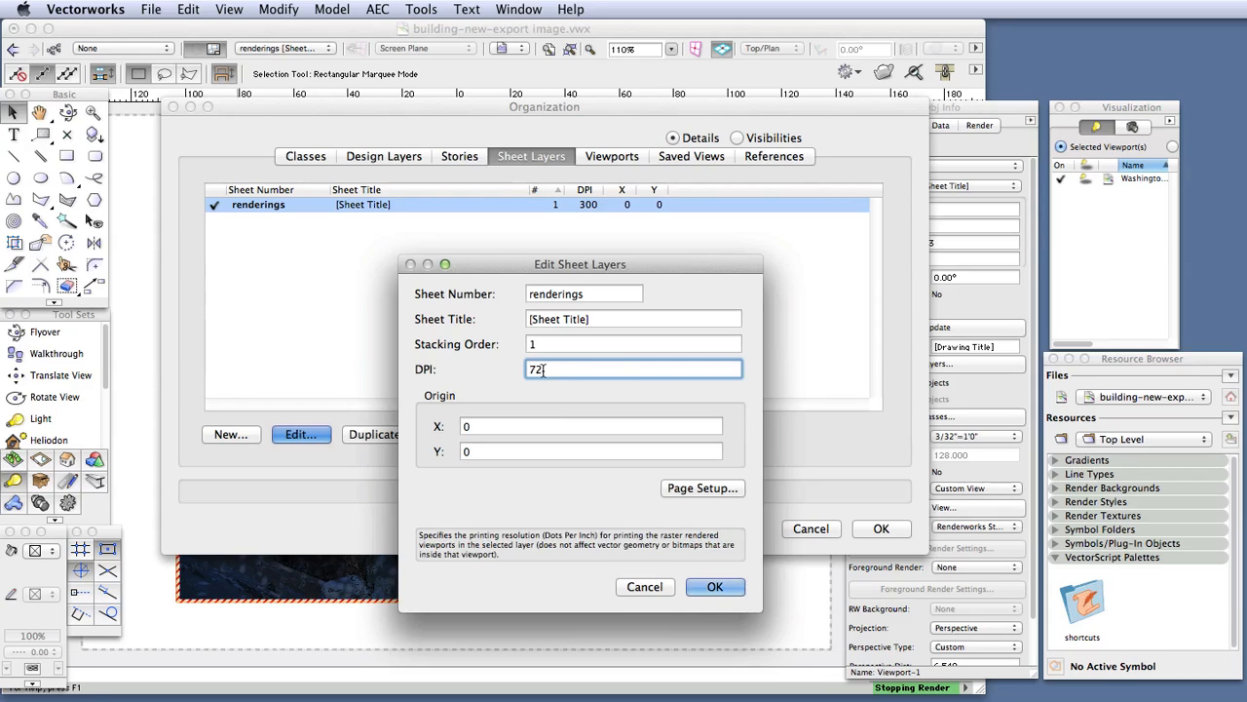
{"action": "left_click", "coordinate": [719, 583]}
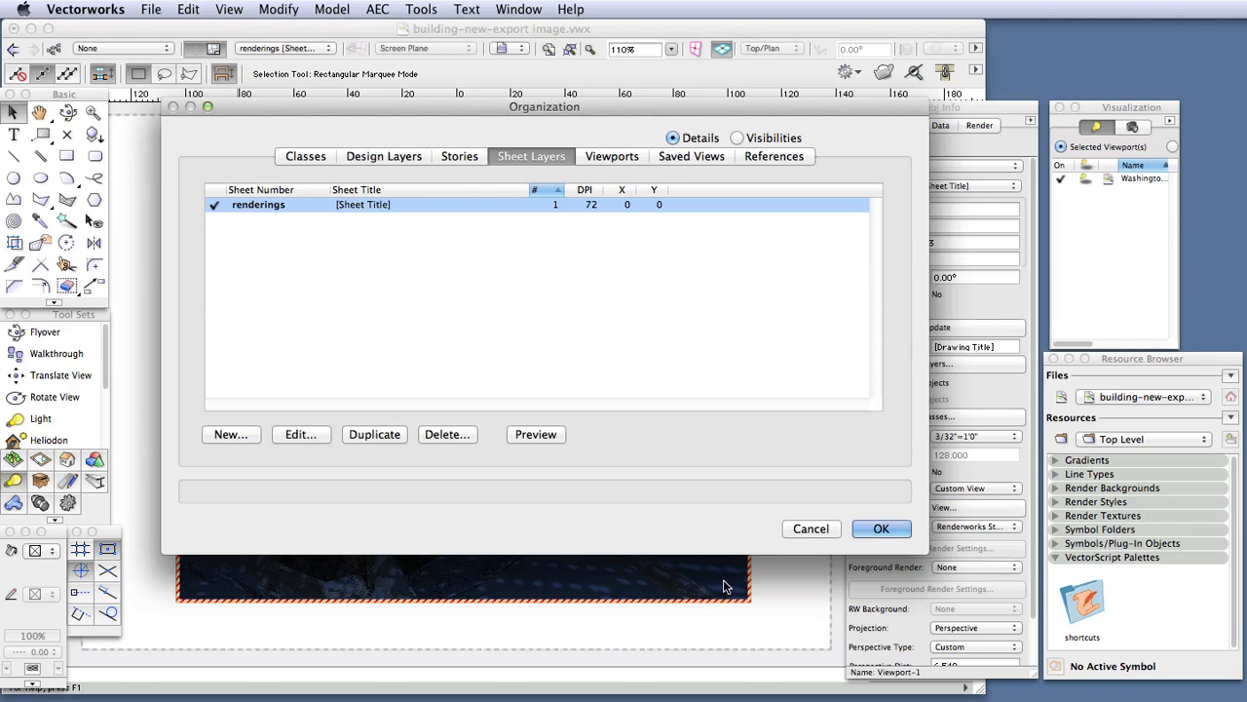
{"action": "left_click", "coordinate": [894, 528]}
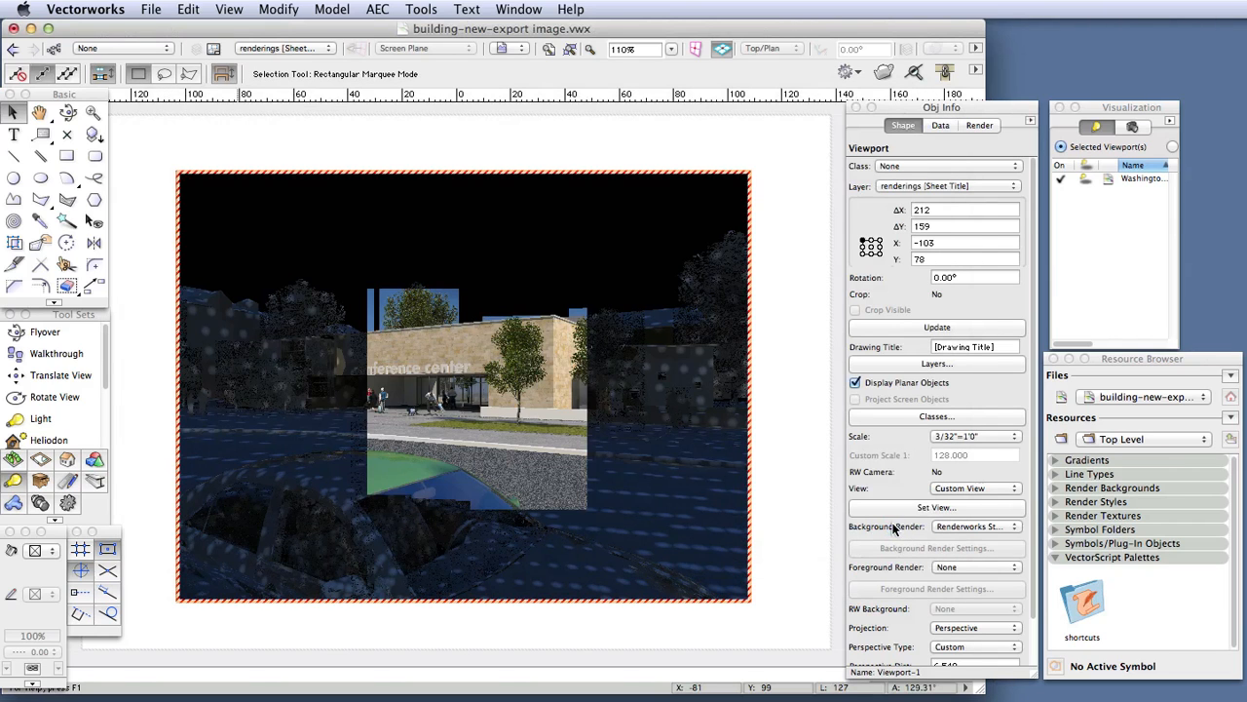
- Re-render the viewport fully at the new 72 DPI, ready for export
{"action": "left_click", "coordinate": [884, 329]}
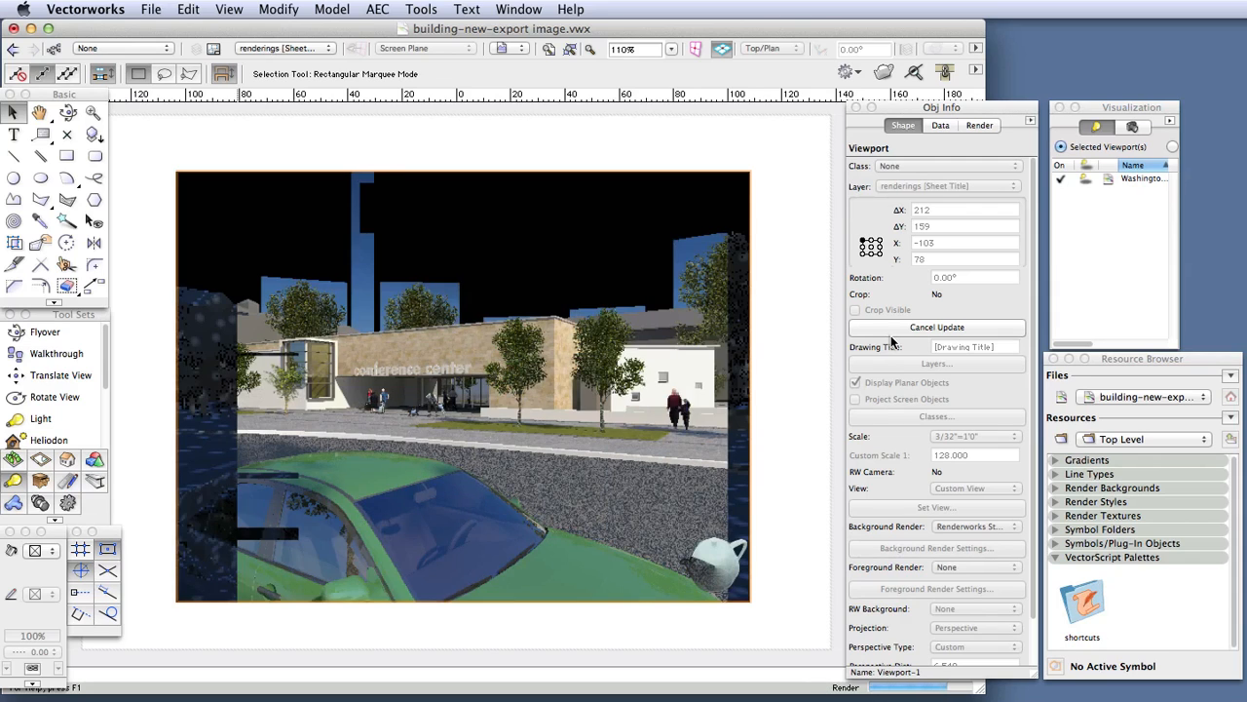
{"action": "left_click", "coordinate": [154, 9]}
{"action": "mouse_move", "coordinate": [170, 275]}
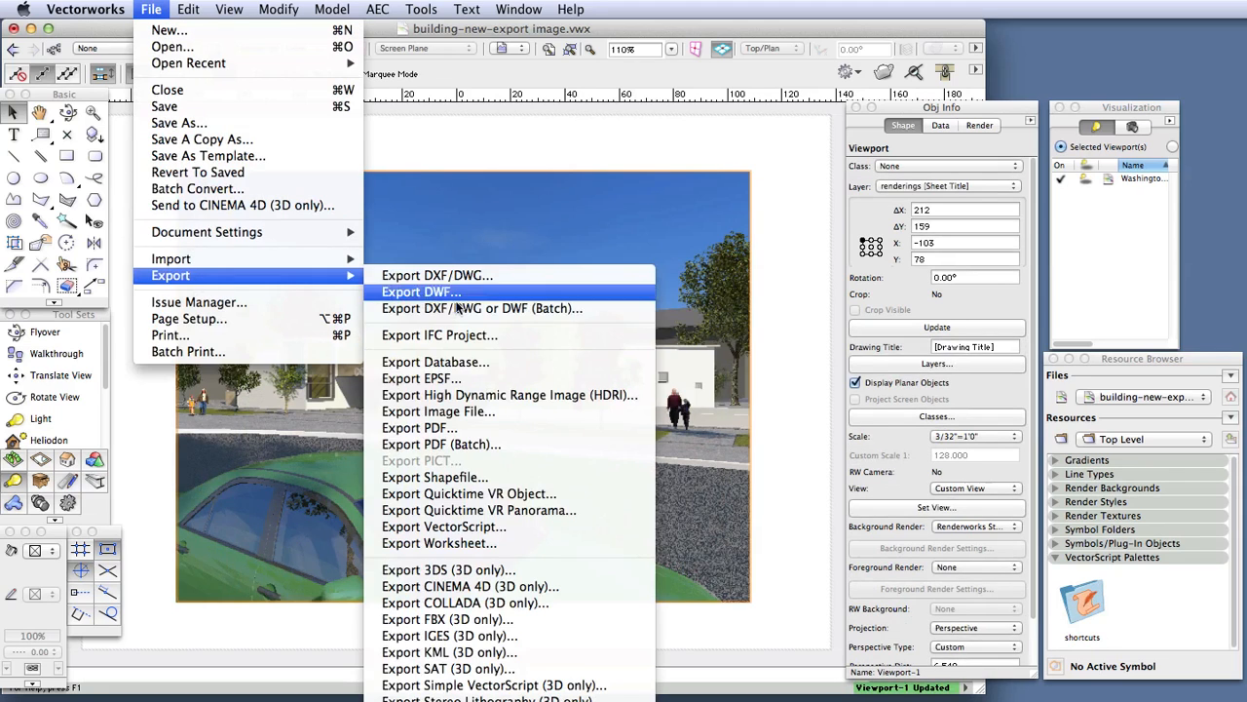
- Set Export Image File to 72 px/in resolution with PNG Image as the file type
{"action": "left_click", "coordinate": [453, 413]}
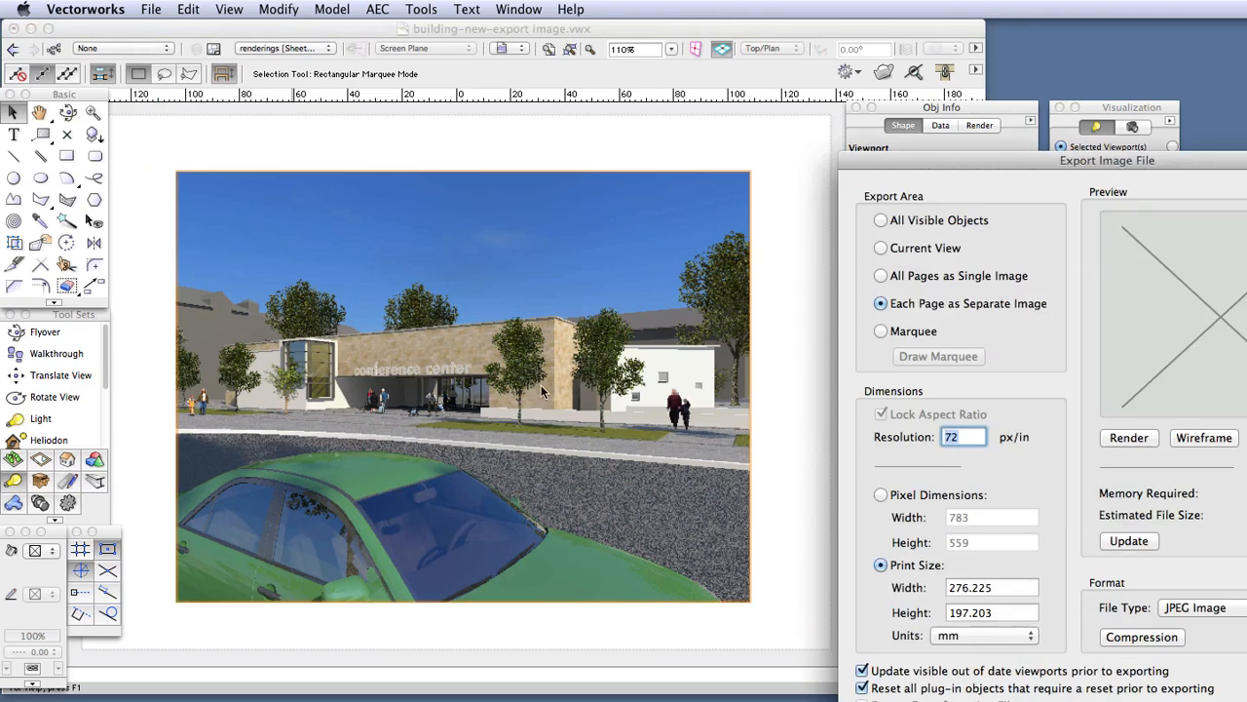
{"action": "left_click_drag", "start_coordinate": [1007, 160], "coordinate": [403, 28]}
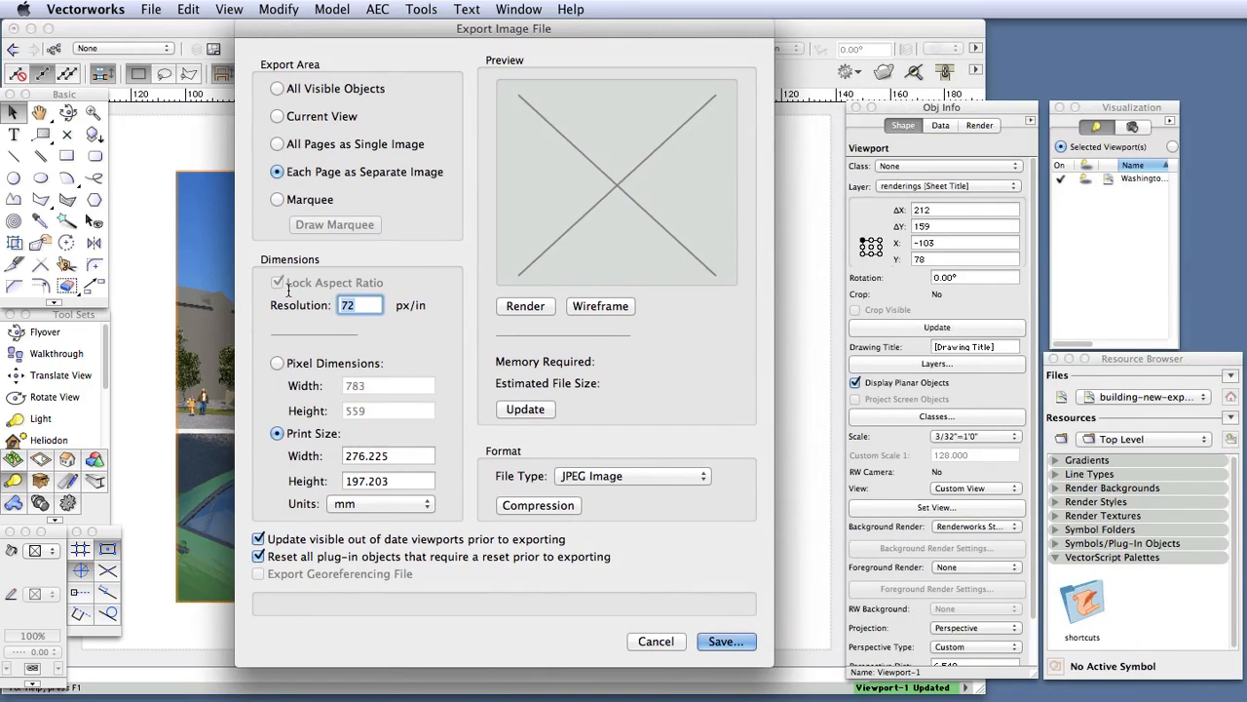
{"action": "type", "text": "30"}
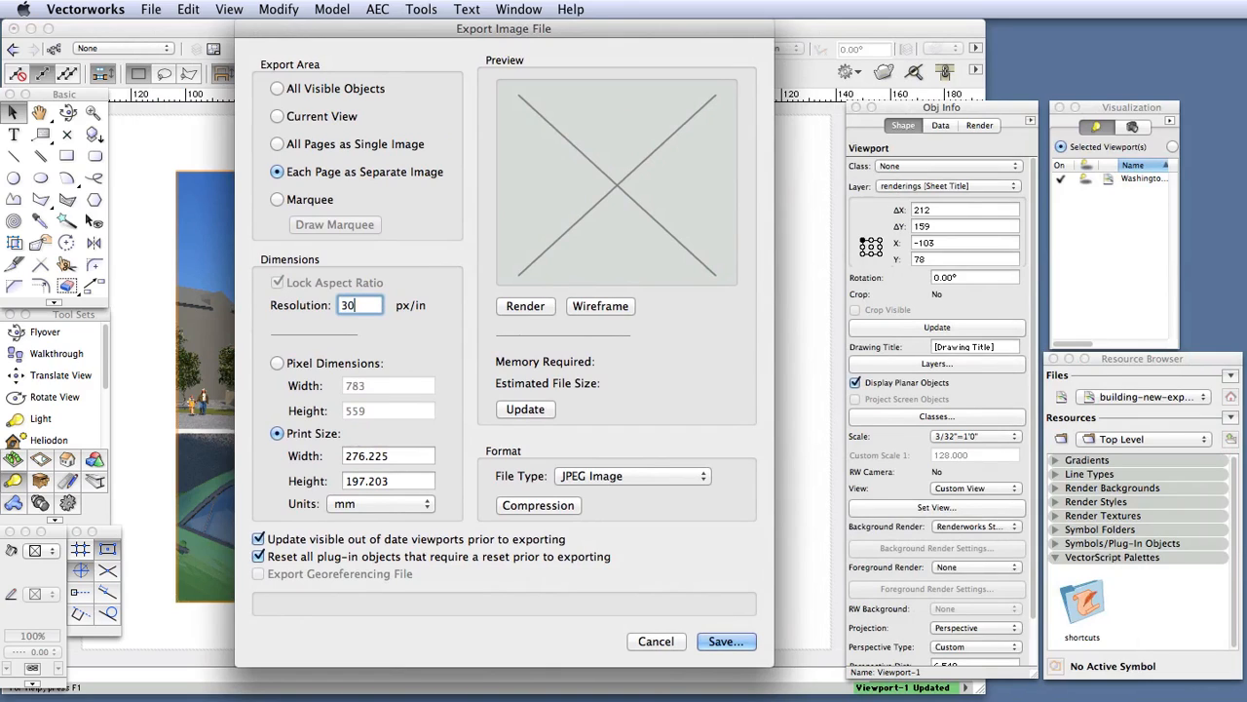
{"action": "type", "text": "0"}
{"action": "double_click", "coordinate": [357, 305]}
{"action": "type", "text": "72"}
{"action": "left_click", "coordinate": [682, 476]}
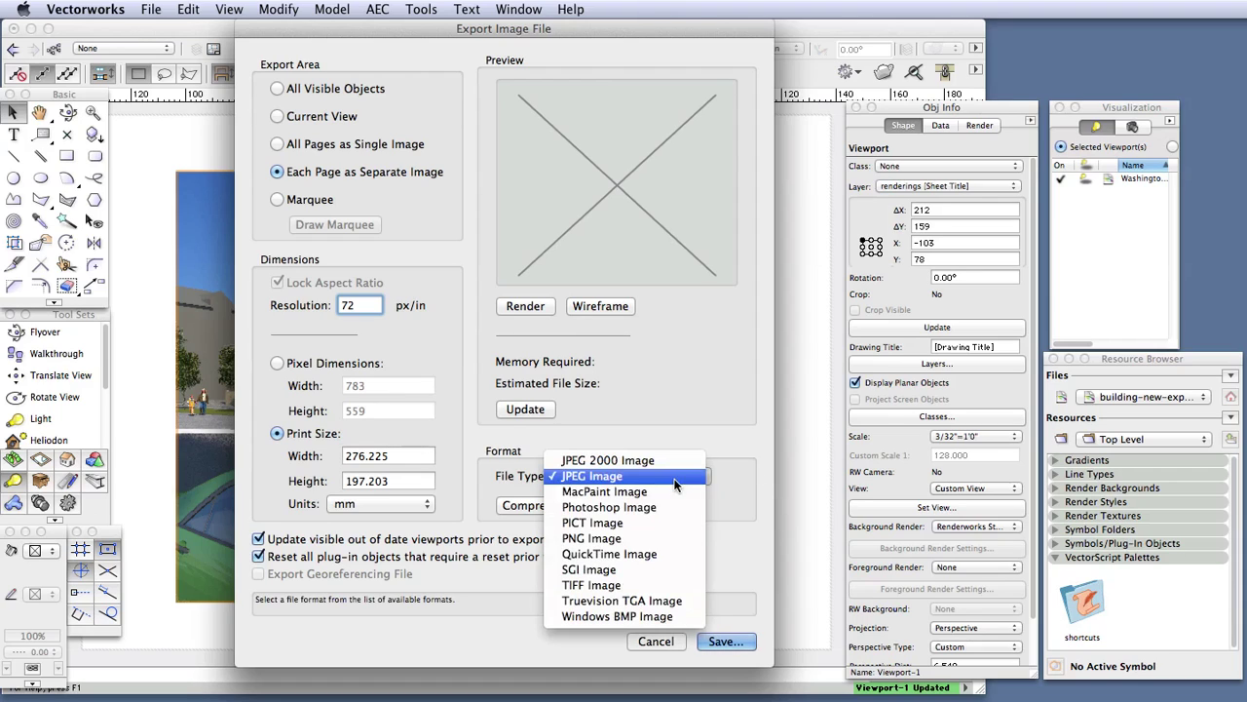
{"action": "left_click", "coordinate": [659, 538]}
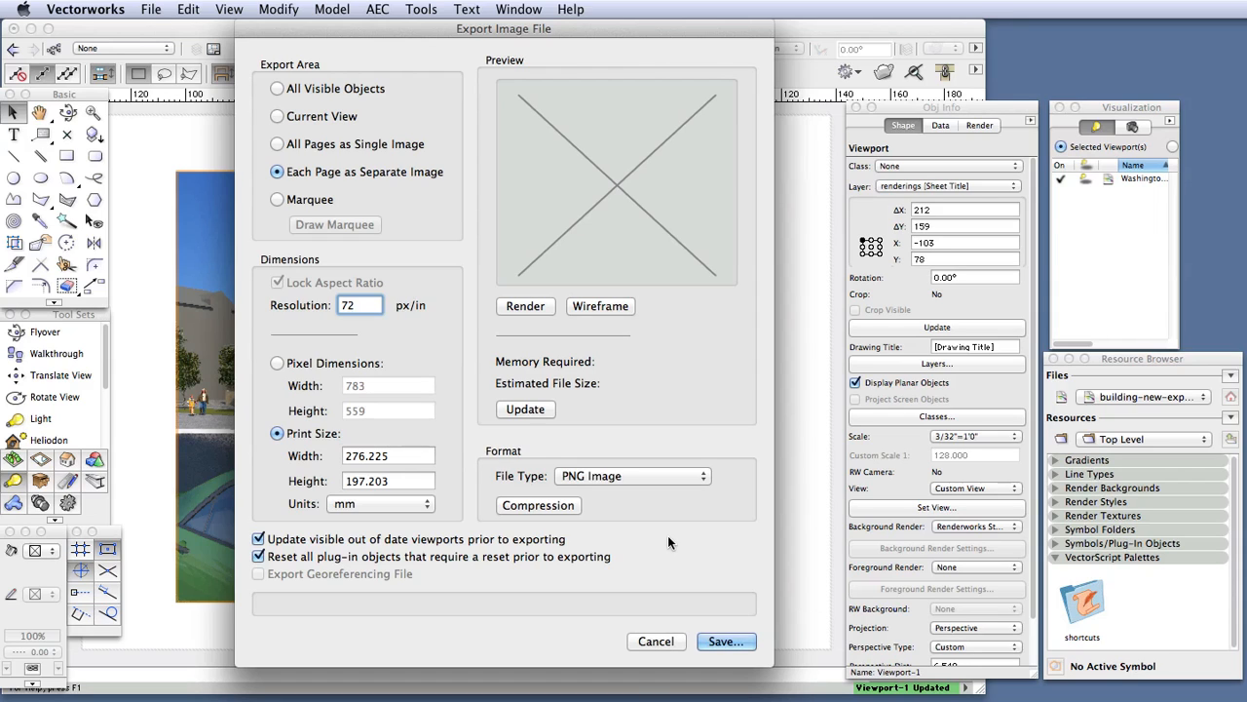
- Proceed to the save window for the exported PNG, to be named image2.png on the Desktop
{"action": "left_click", "coordinate": [726, 641]}
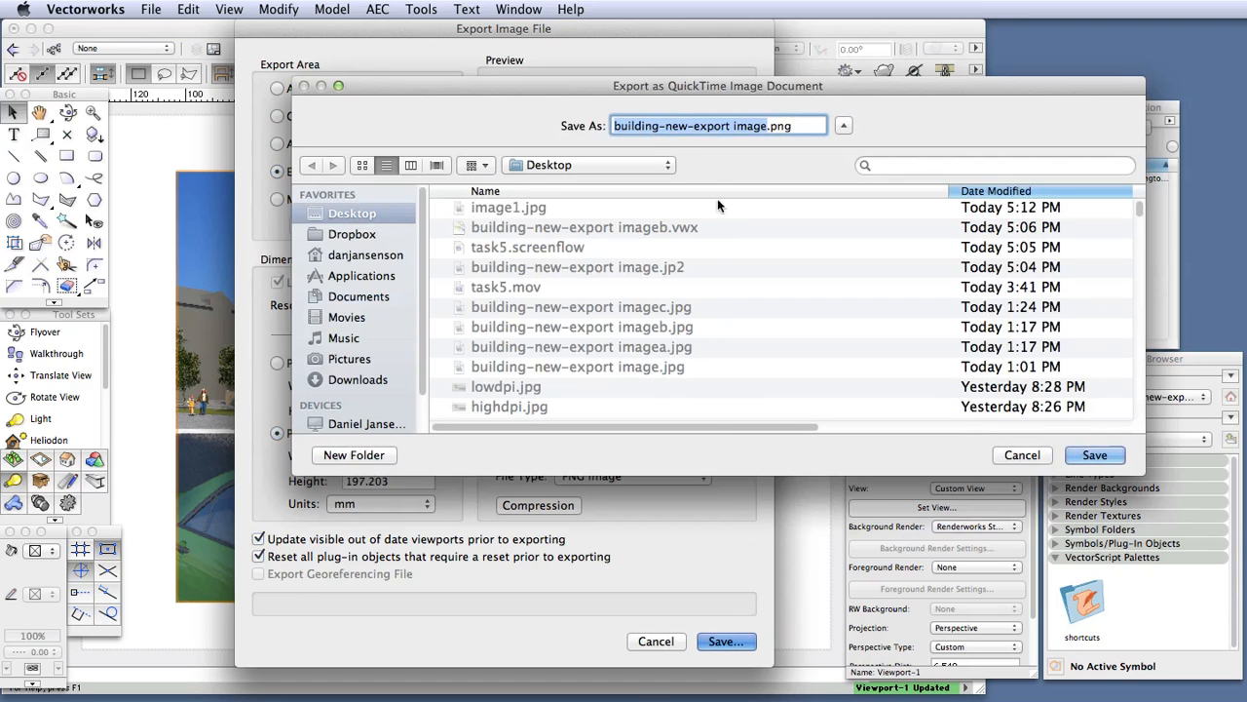
{"action": "left_click_drag", "start_coordinate": [612, 86], "coordinate": [471, 90]}
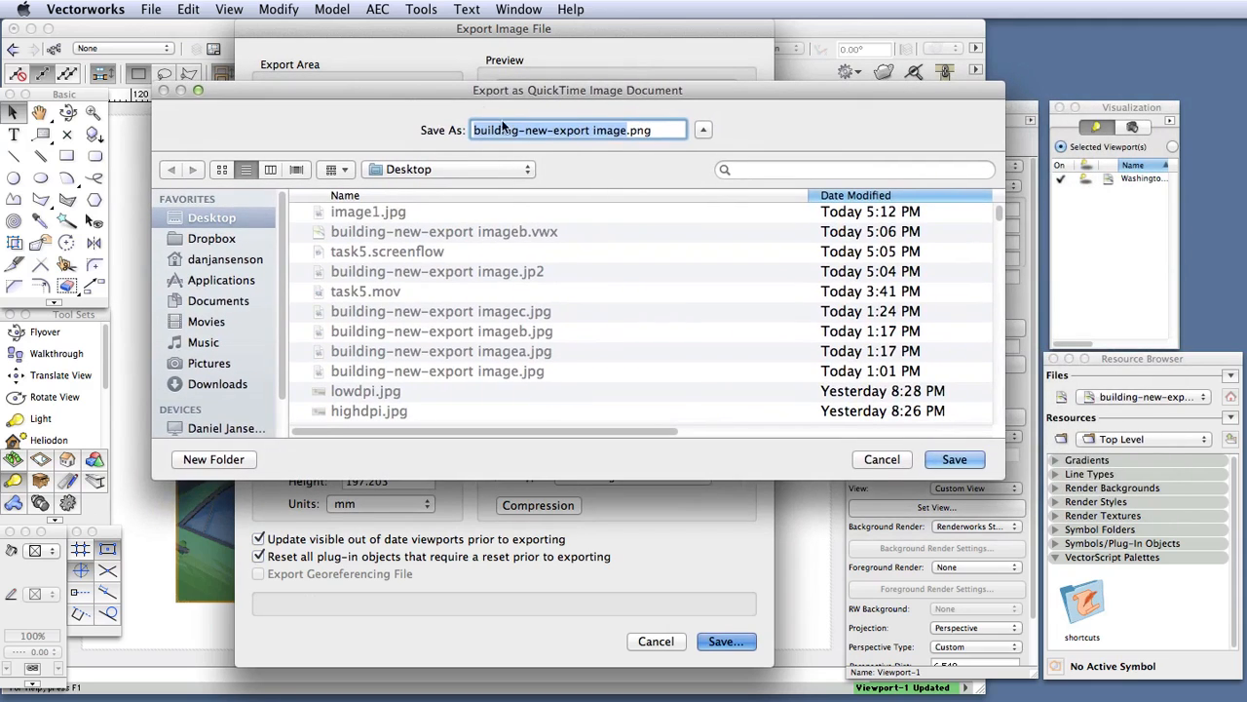
{"action": "type", "text": "im"}
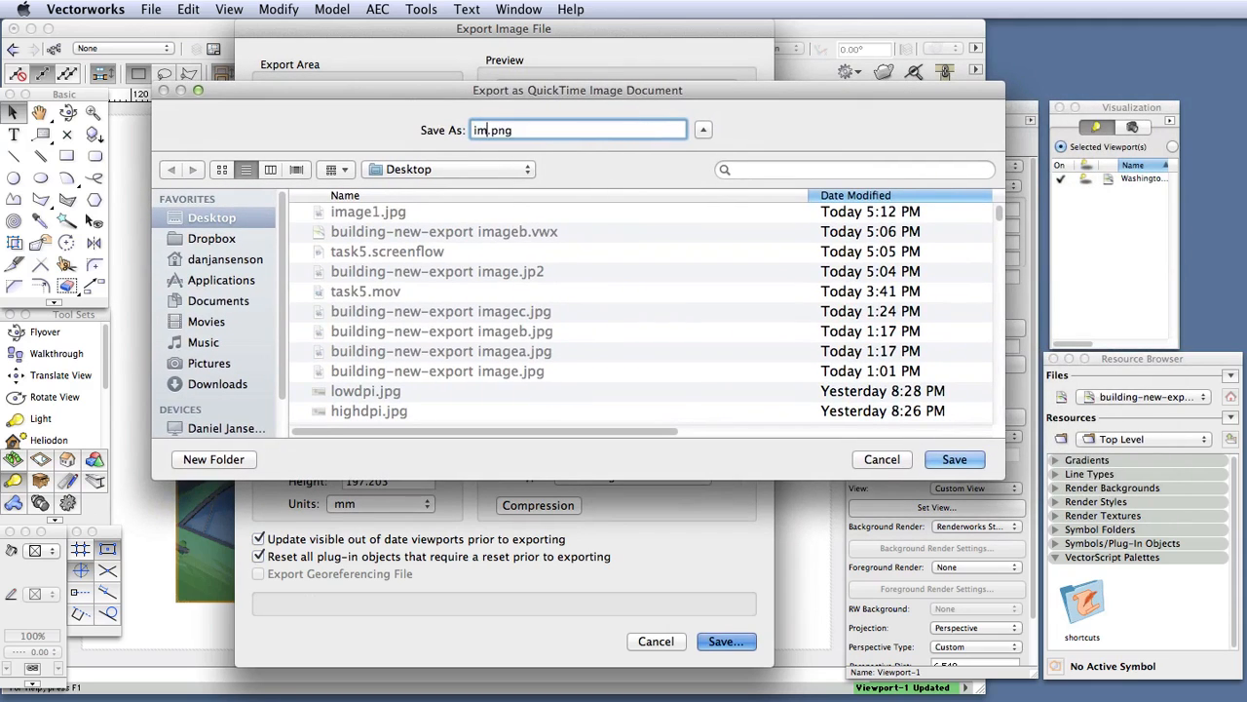
{"action": "type", "text": "age2"}
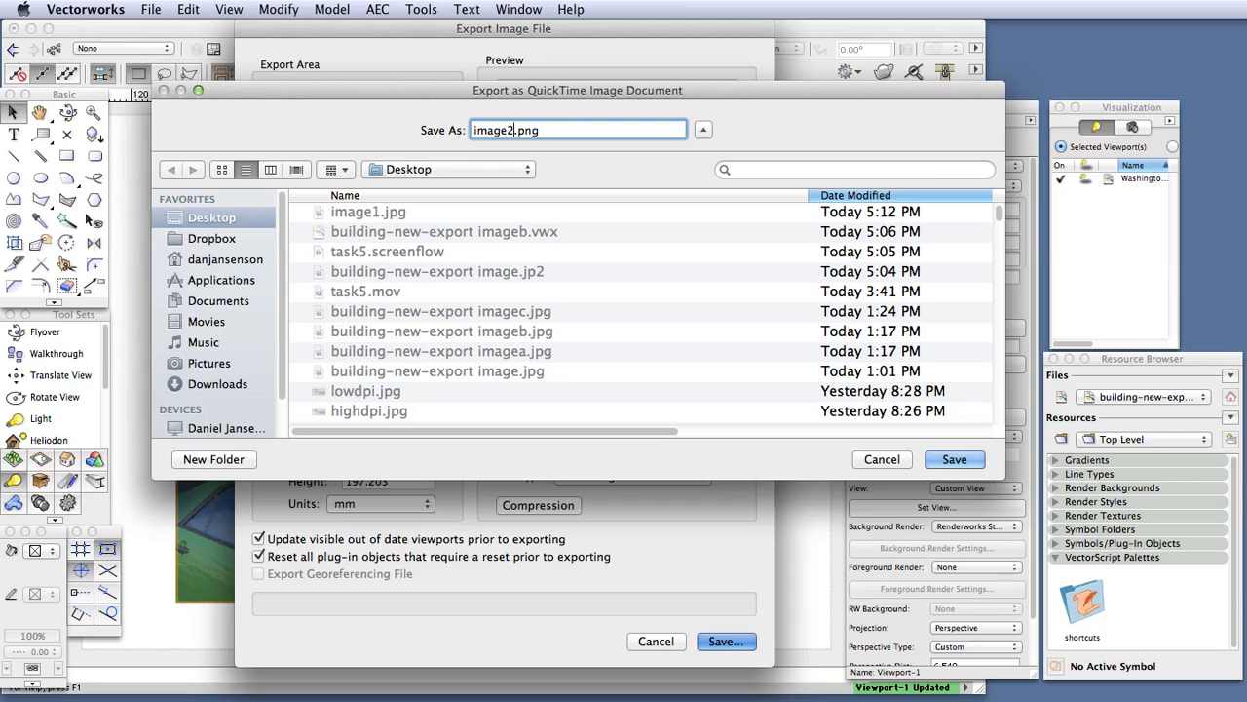